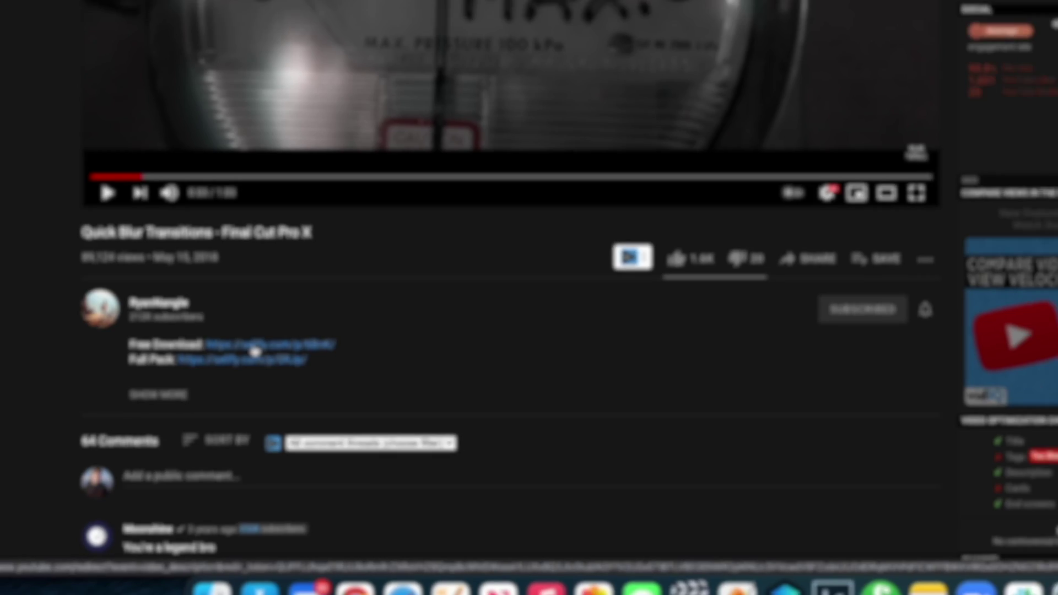
Open the free Quick Blur Transitions product and enter the contact's e-mail, country and state at checkout.
left_click(278, 310)
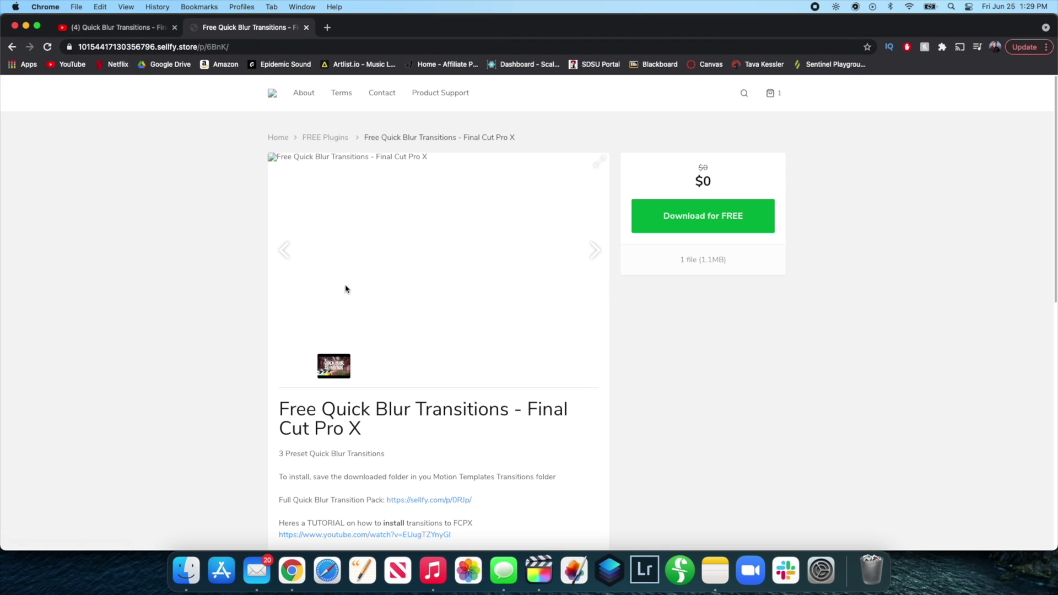
left_click(729, 218)
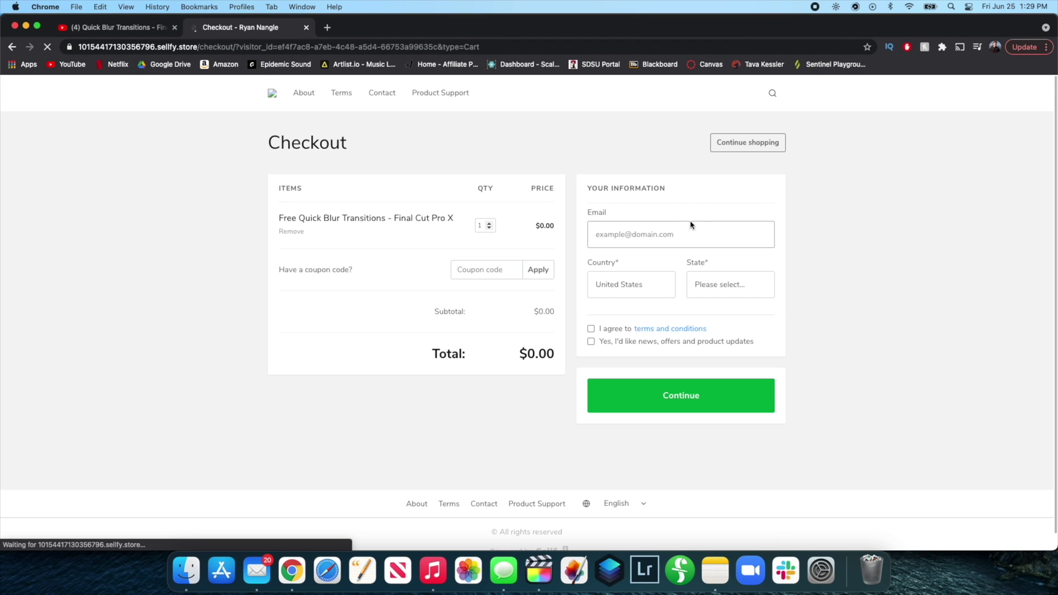
left_click(679, 232)
left_click(657, 267)
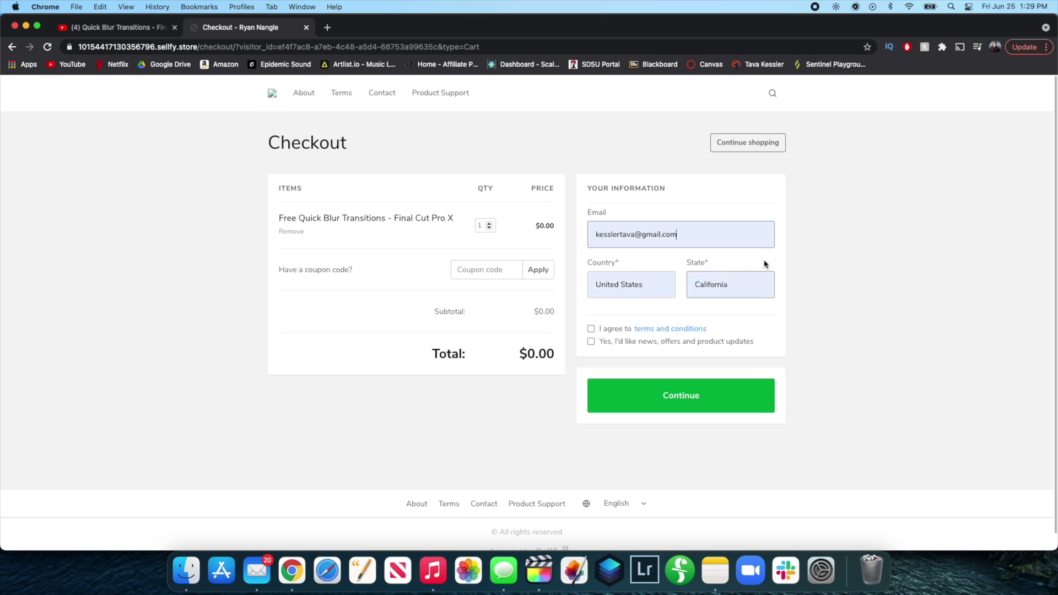
Accept the terms, submit the order, and download and open Quick_Blur_Transitions_Free.zip.
left_click(592, 329)
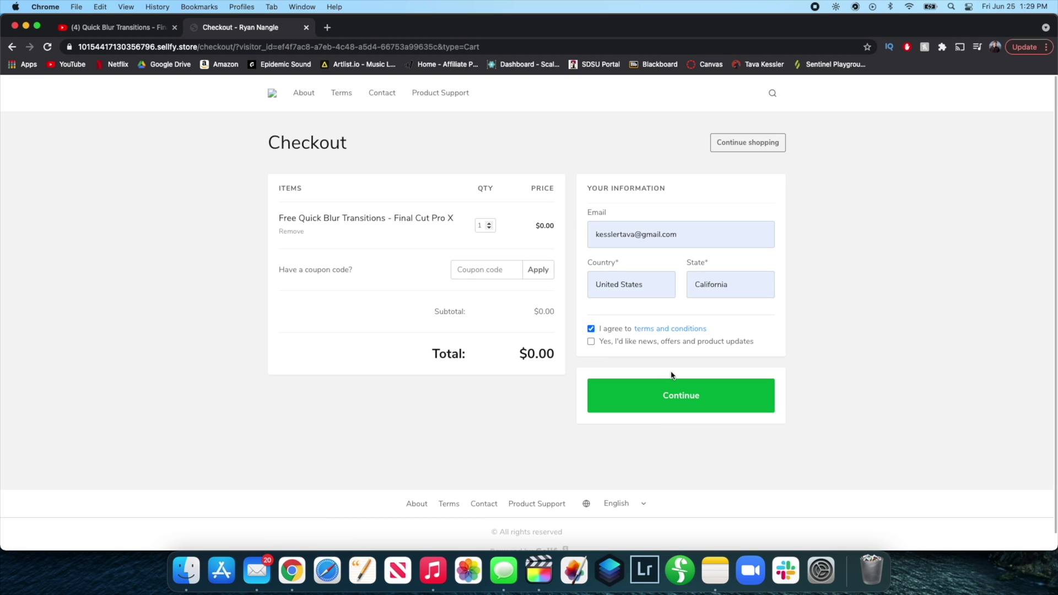
left_click(680, 396)
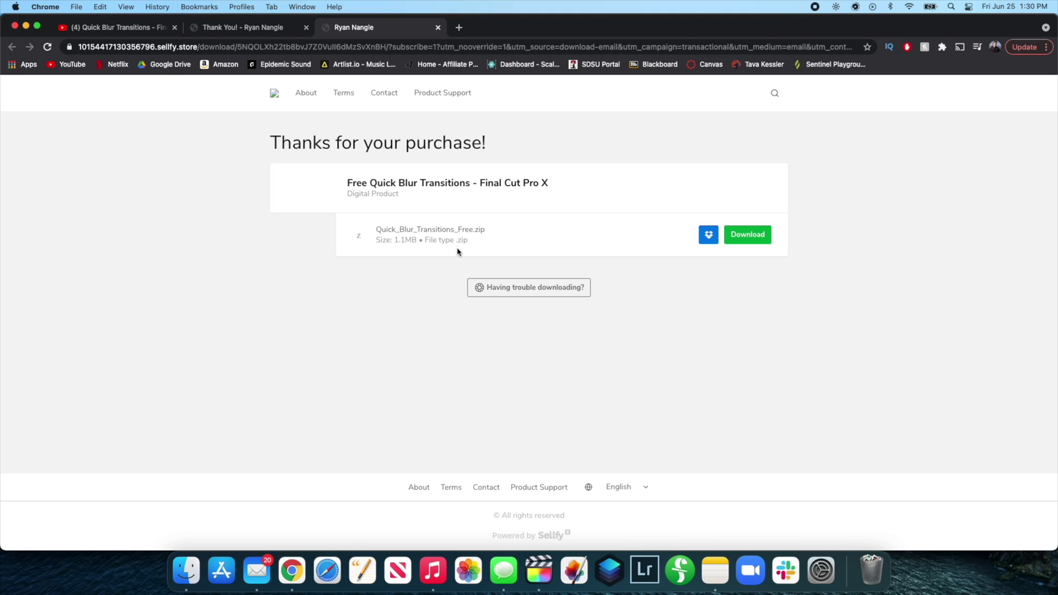
left_click(745, 241)
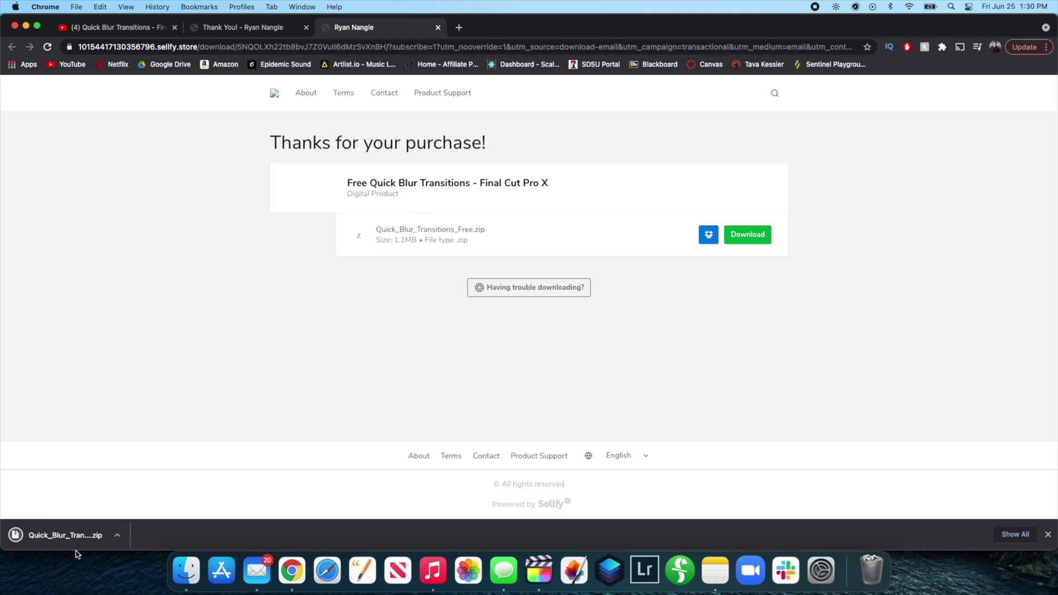
left_click(79, 545)
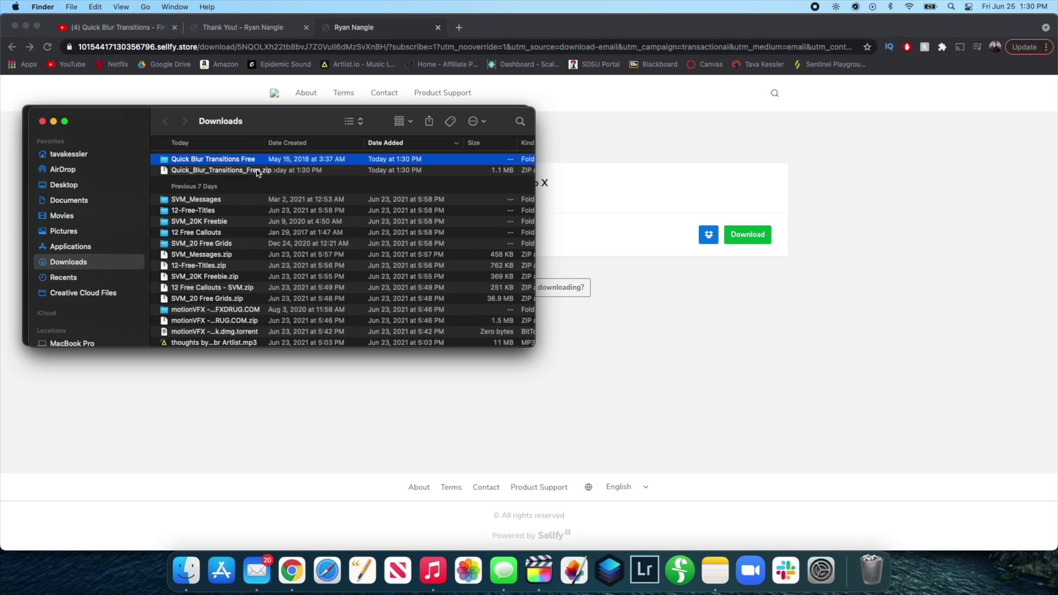
Open the extracted Quick Blur Transitions Free folder to check its Punch In, Right and Up folders.
double_click(205, 160)
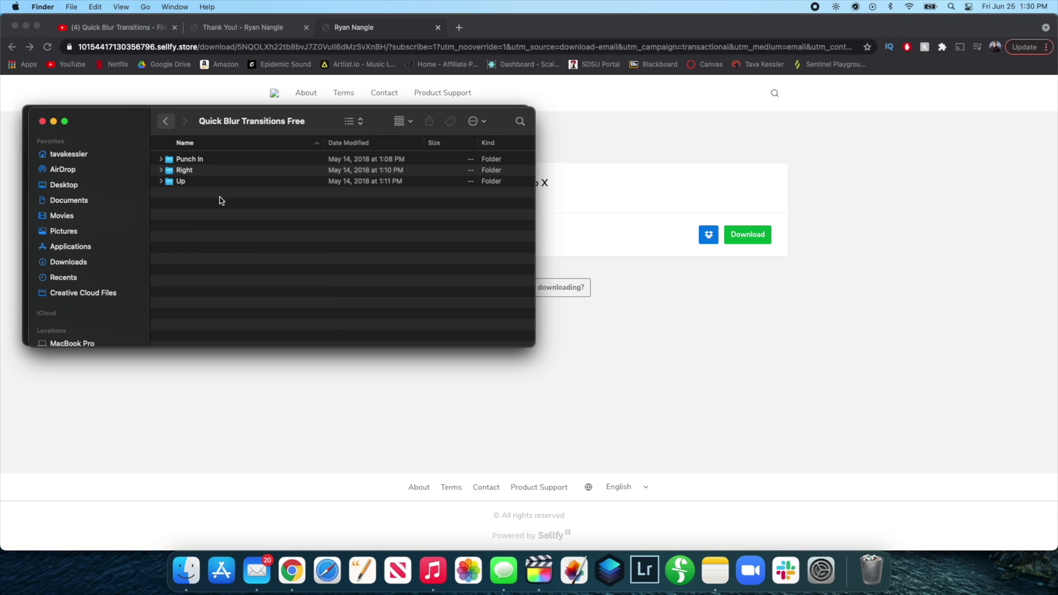
left_click_drag(205, 197, 212, 153)
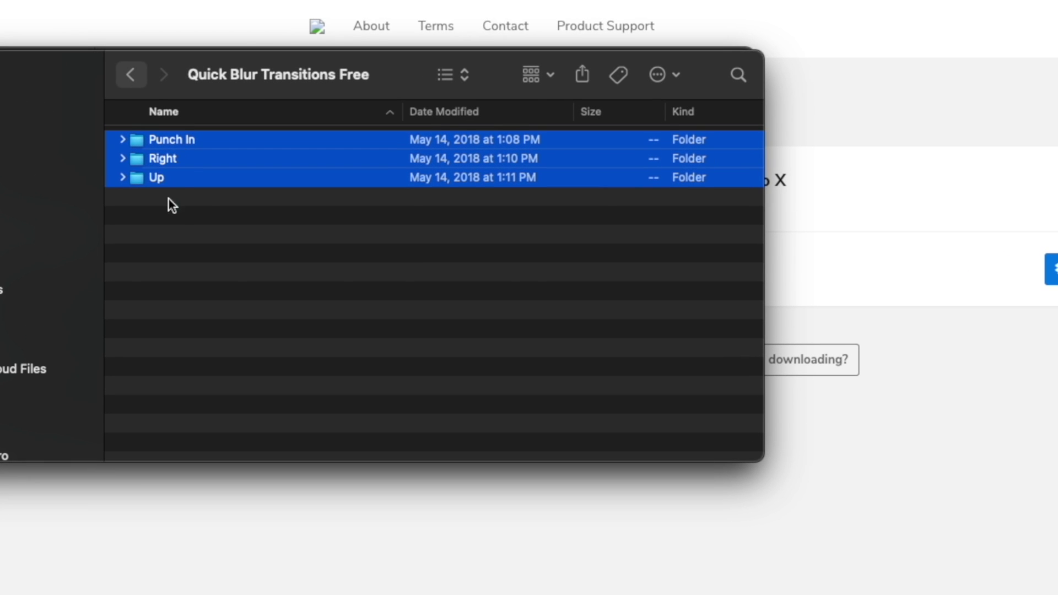
left_click(168, 199)
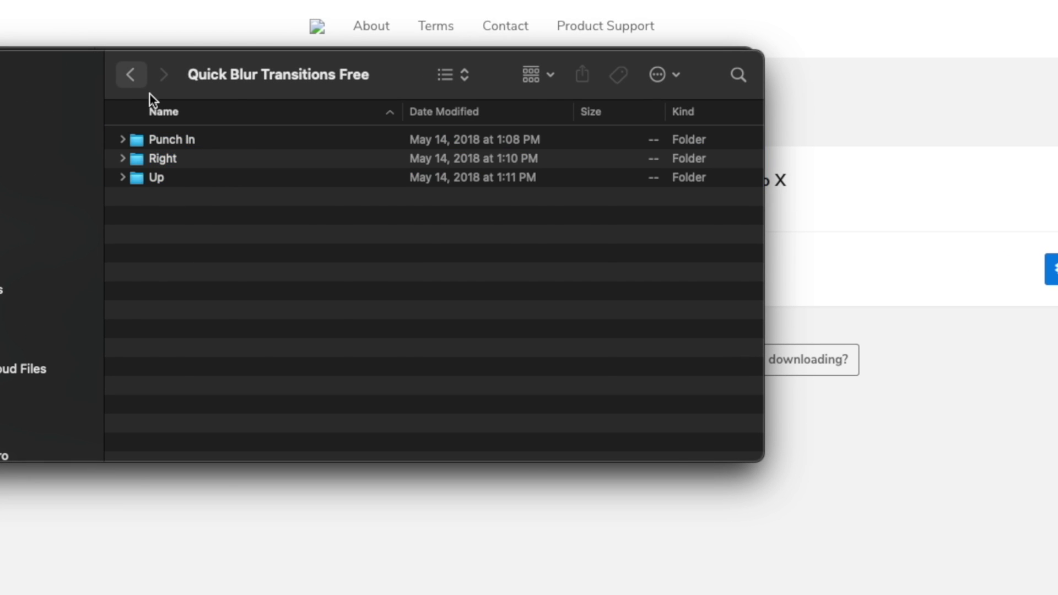
Back in Downloads, copy the Quick Blur Transitions Free folder.
left_click(144, 80)
left_click_drag(238, 84, 1057, 77)
left_click(1046, 137)
right_click(498, 145)
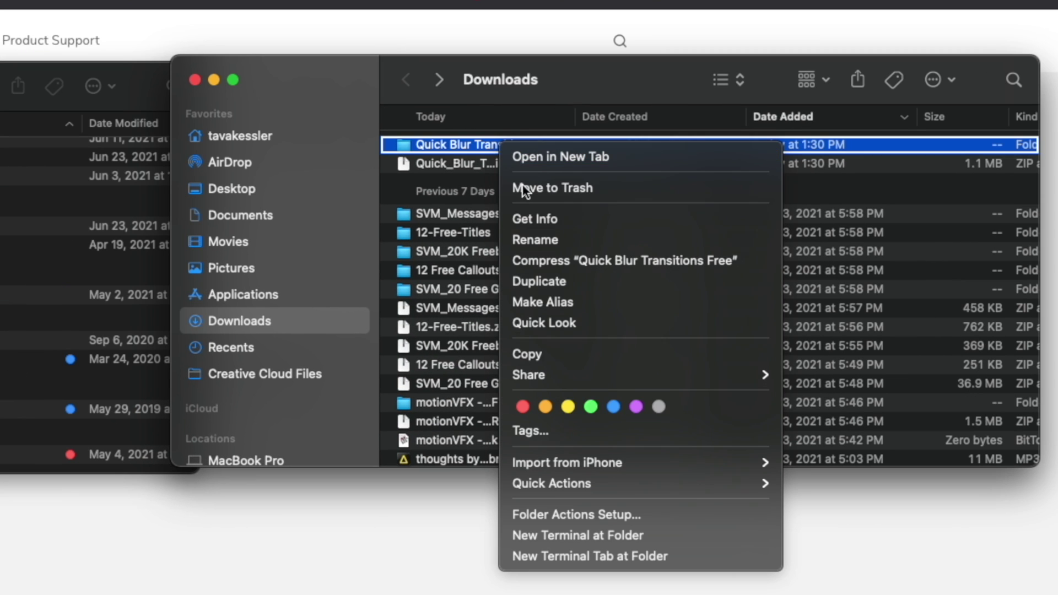
left_click(571, 353)
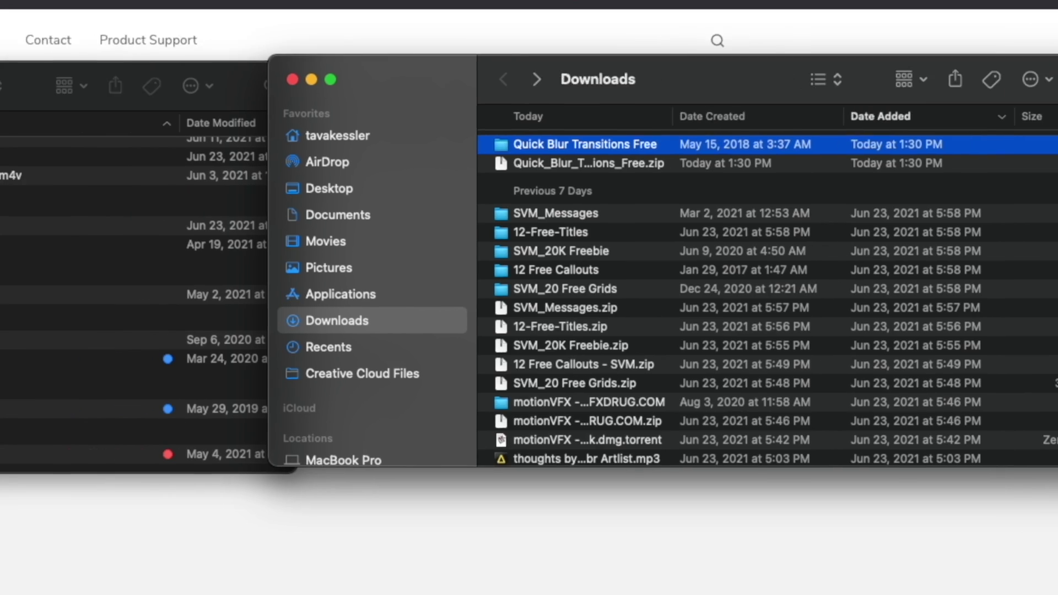
left_click(45, 82)
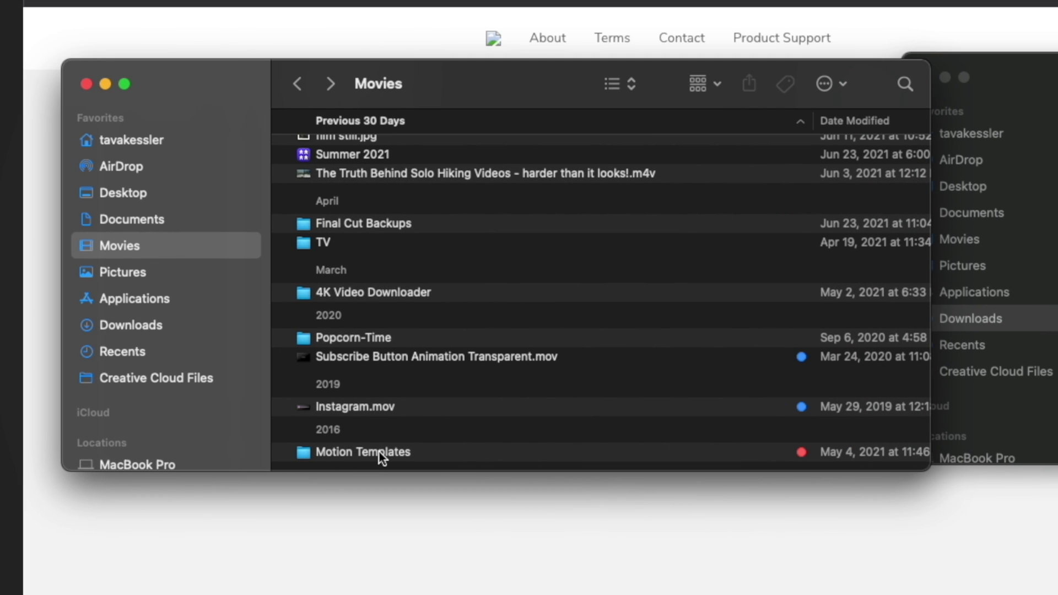
Paste Quick Blur Transitions Free into Movies > Motion Templates > Transitions and expand it.
double_click(379, 452)
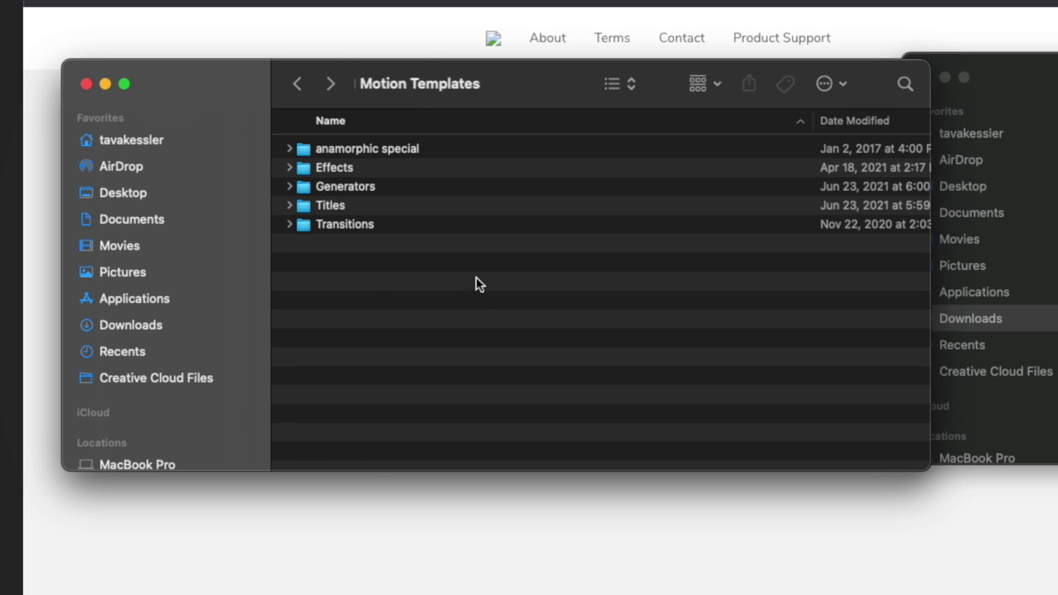
double_click(354, 224)
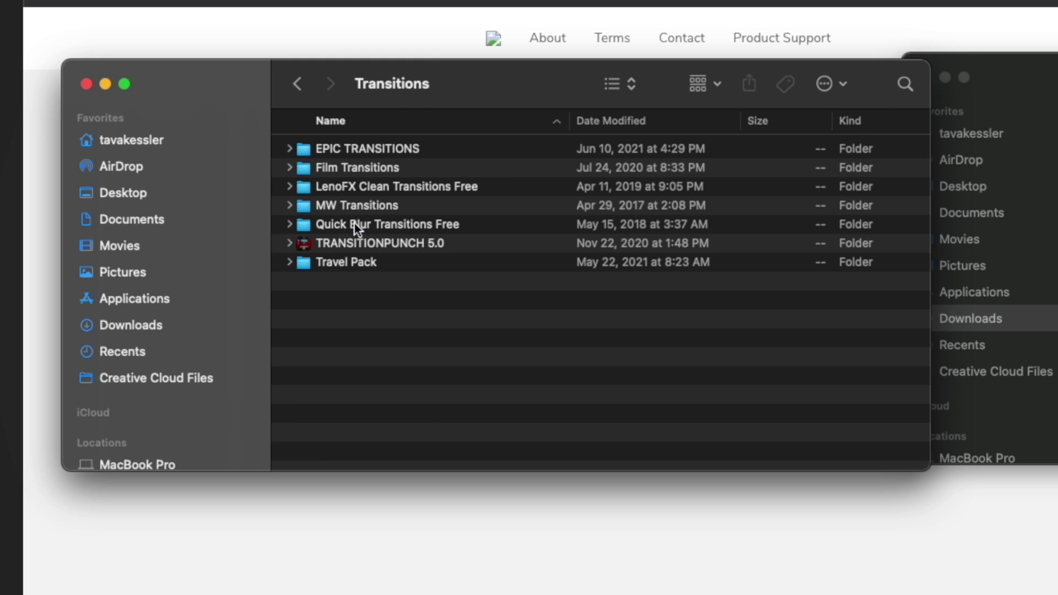
right_click(332, 319)
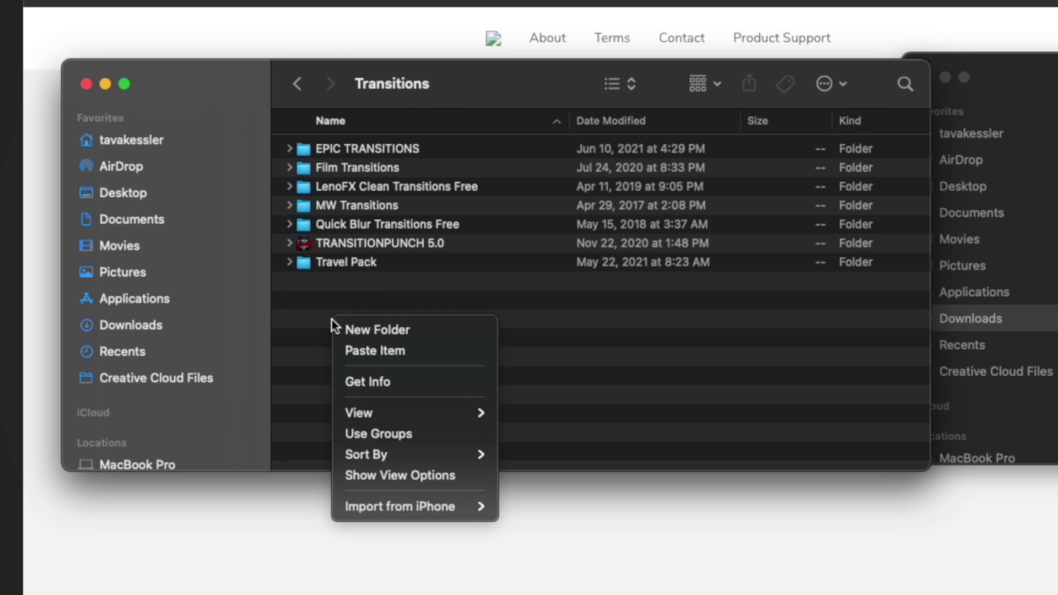
left_click(417, 350)
left_click(583, 304)
left_click(418, 224)
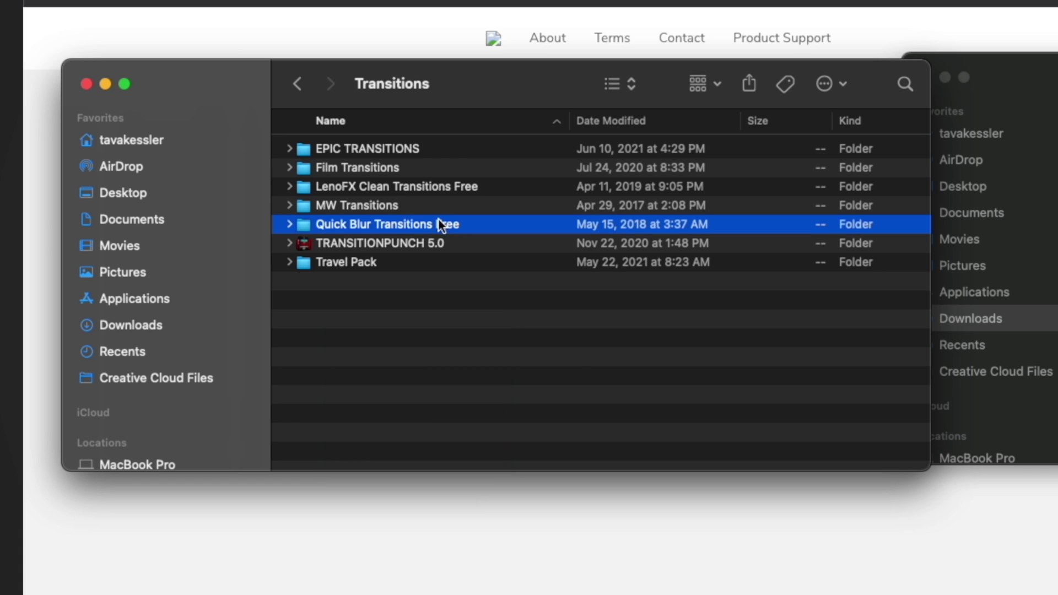
left_click(287, 224)
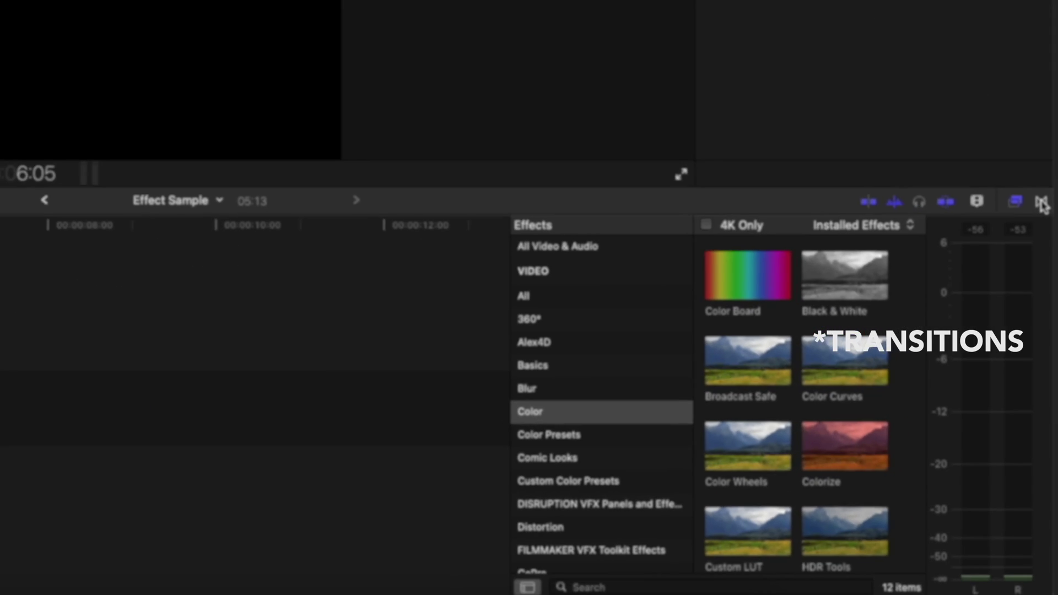
Browse transitions, choose the Quick Blur Transitions Free category, and preview Punch In.
left_click(1042, 203)
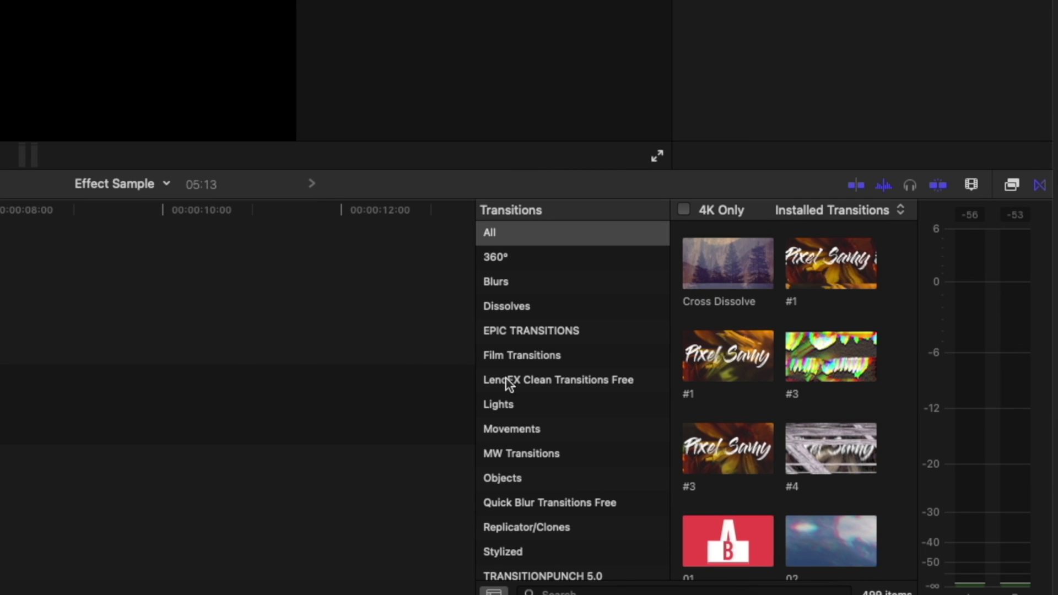
scroll(508, 385, "down", 3)
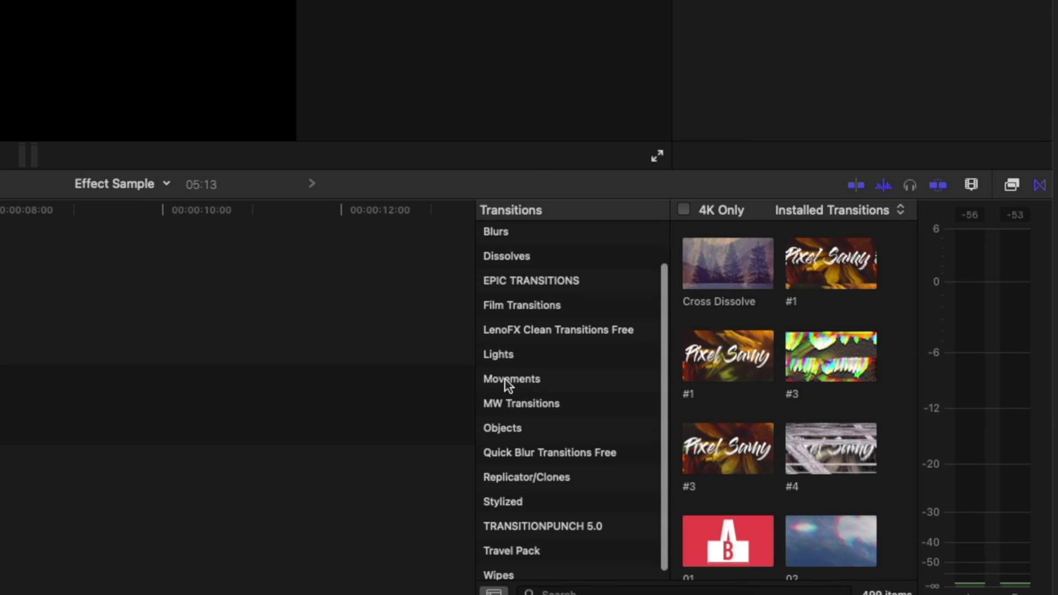
left_click(532, 443)
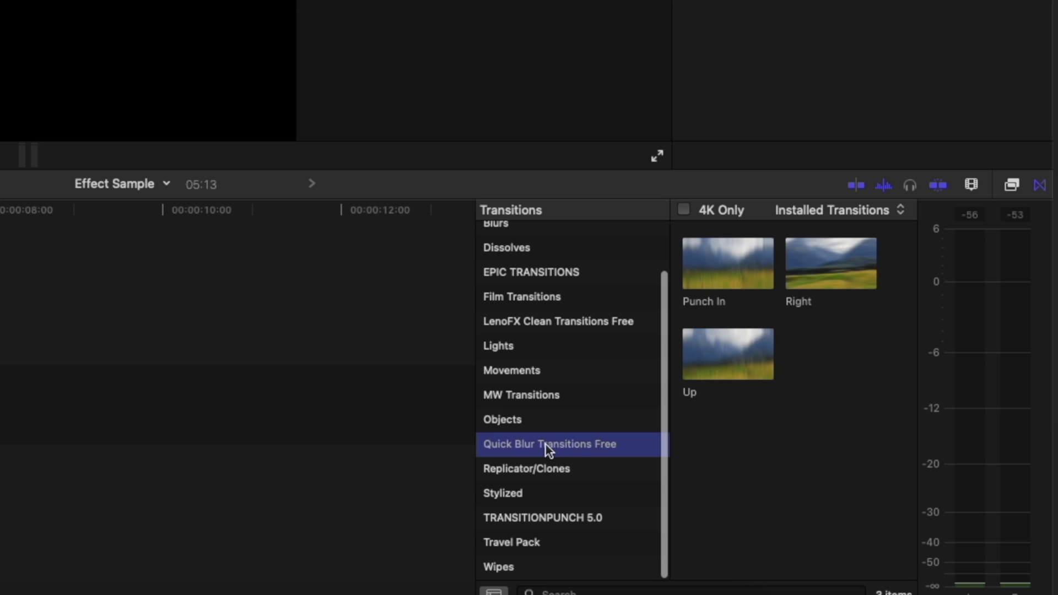
left_click(693, 269)
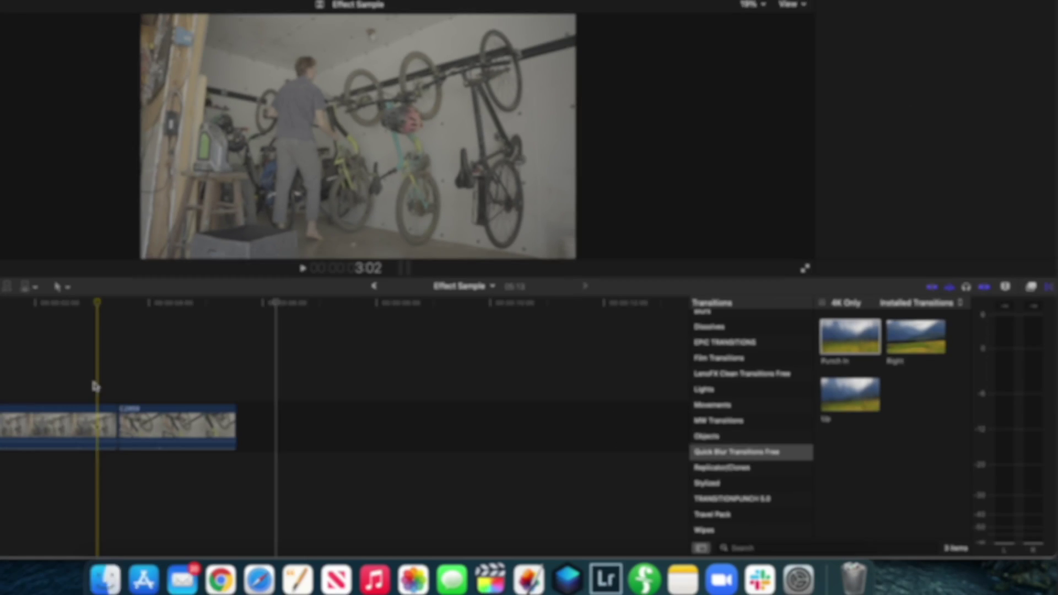
Add the Punch In transition to the C2958/C2959 edit and play it back.
scroll(174, 386, "left", 5)
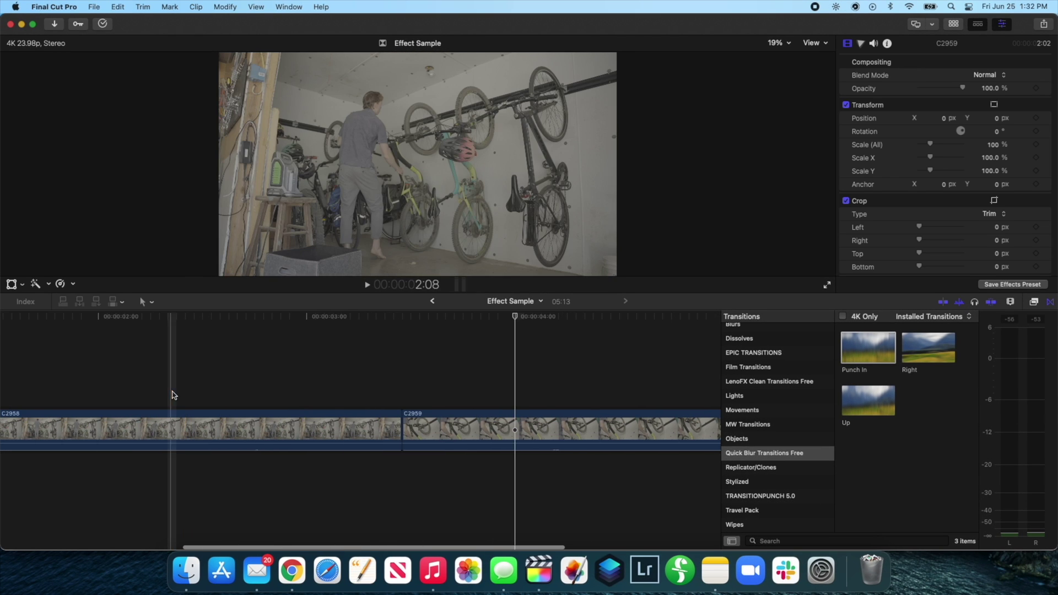
left_click(418, 403)
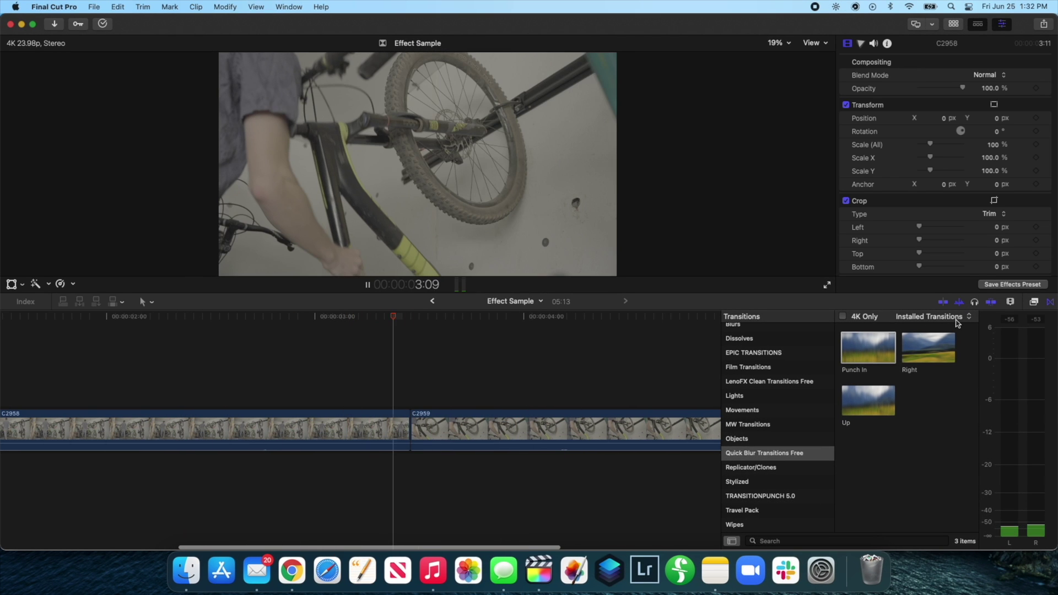
left_click_drag(870, 354, 406, 439)
key("space")
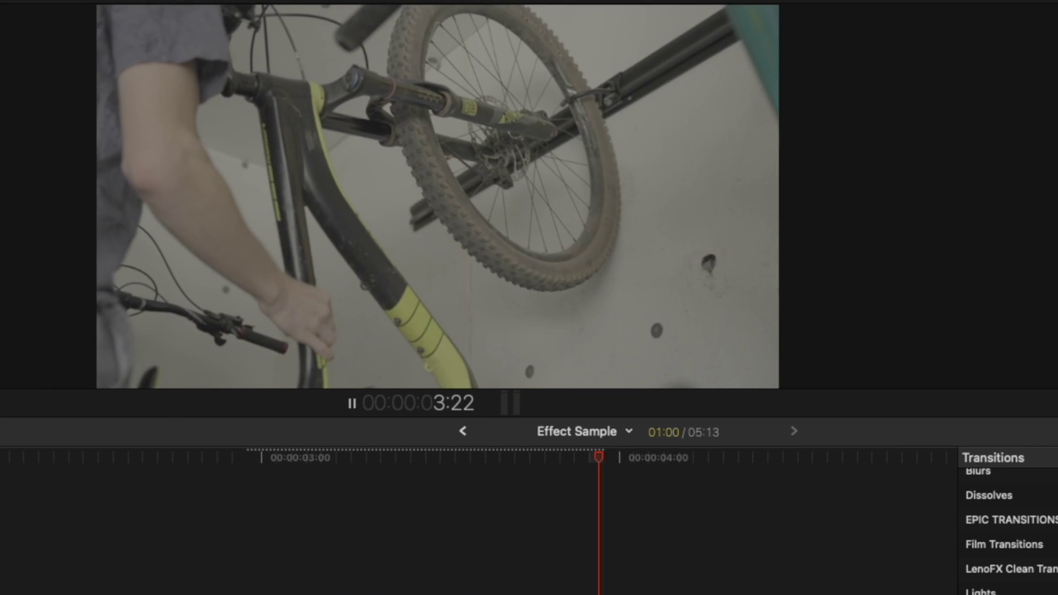
left_click(193, 569)
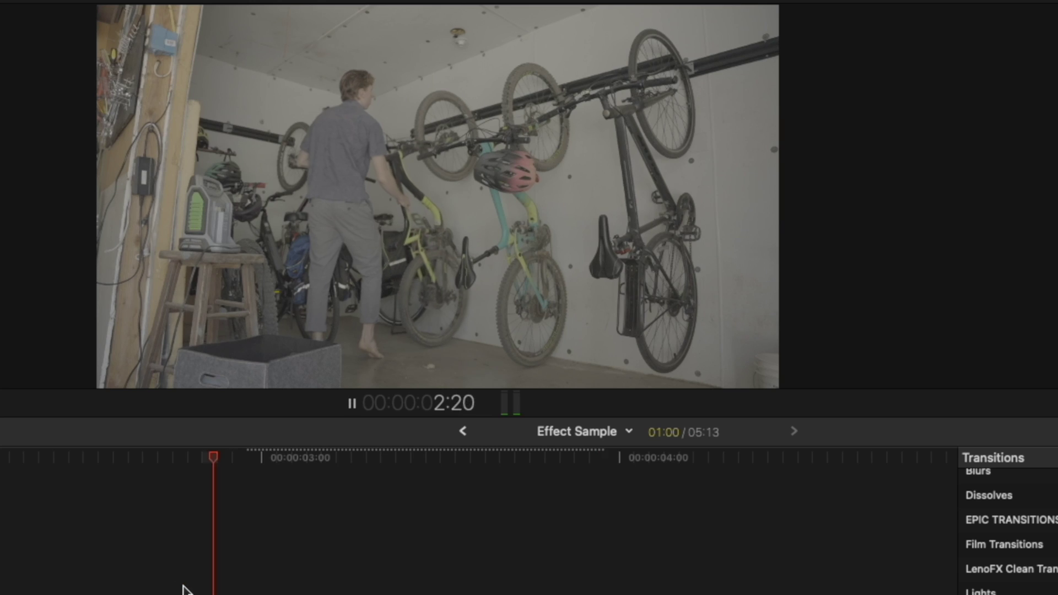
left_click(352, 391)
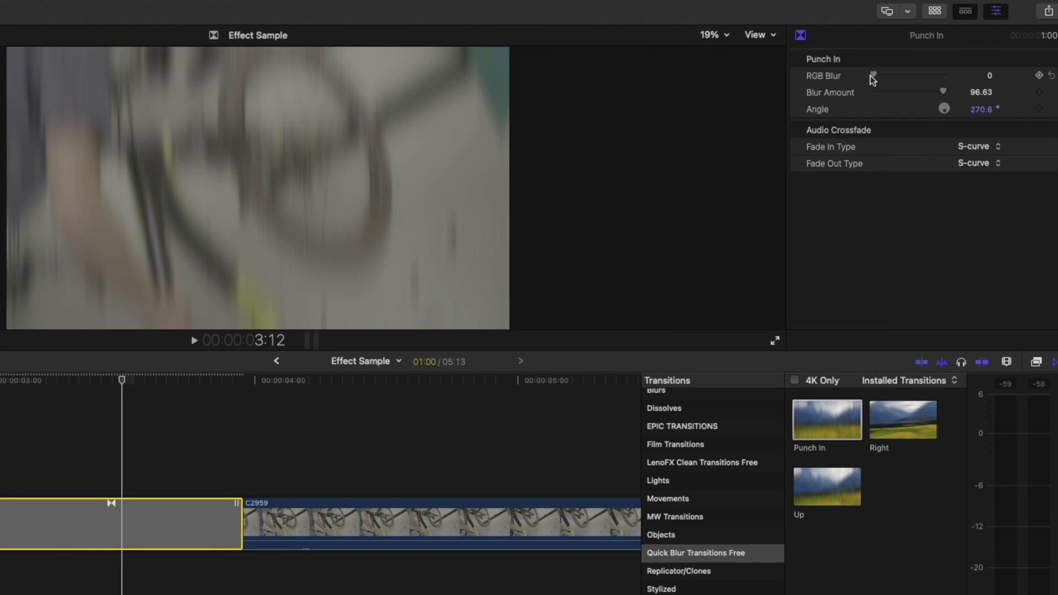
Lower Punch In's RGB Blur to 17.93 and Blur Amount to 23.65, replaying to check the result.
mouse_move(877, 80)
left_mouse_down()
mouse_move(986, 77)
mouse_move(821, 78)
mouse_move(924, 78)
mouse_move(884, 78)
left_mouse_up()
left_click_drag(945, 95, 896, 97)
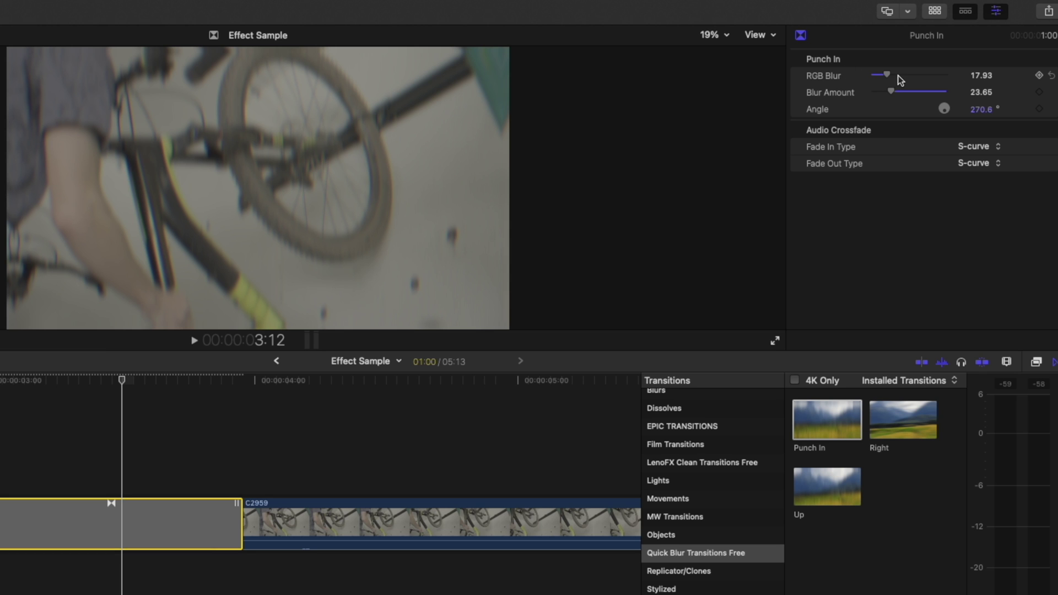
key("/")
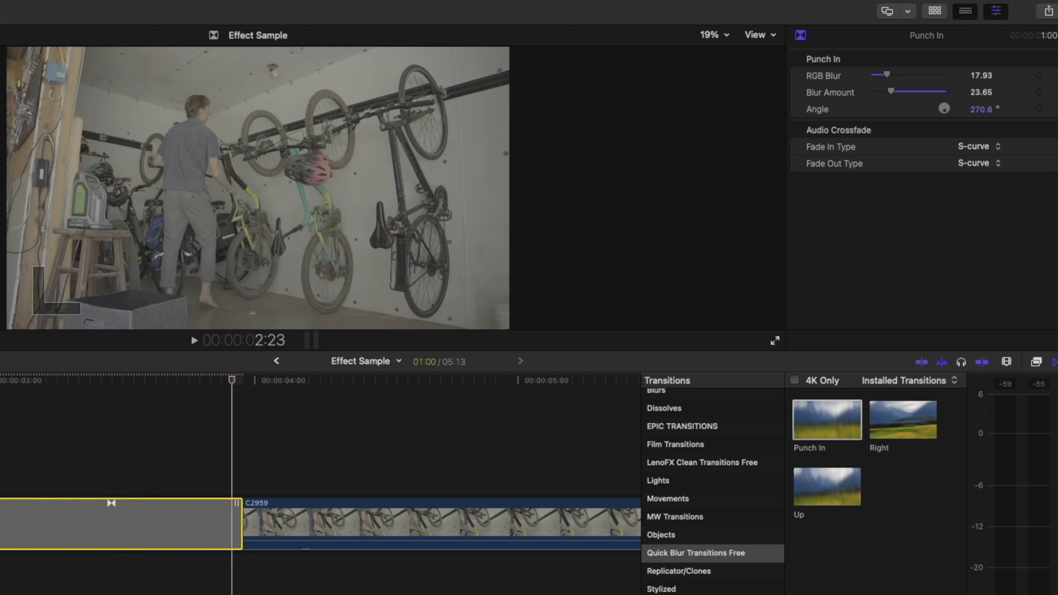
key("/")
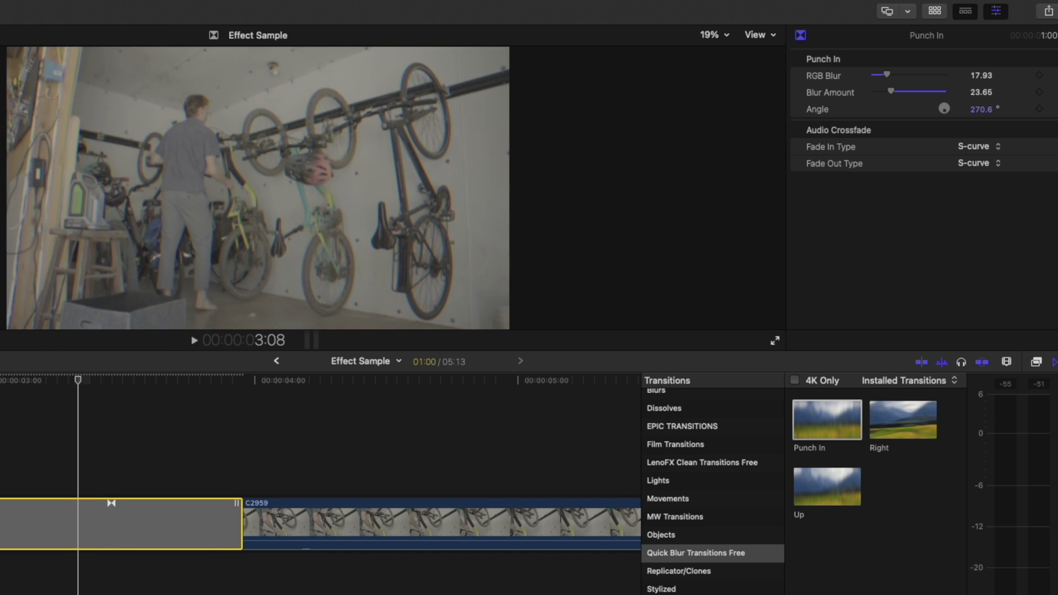
key("/")
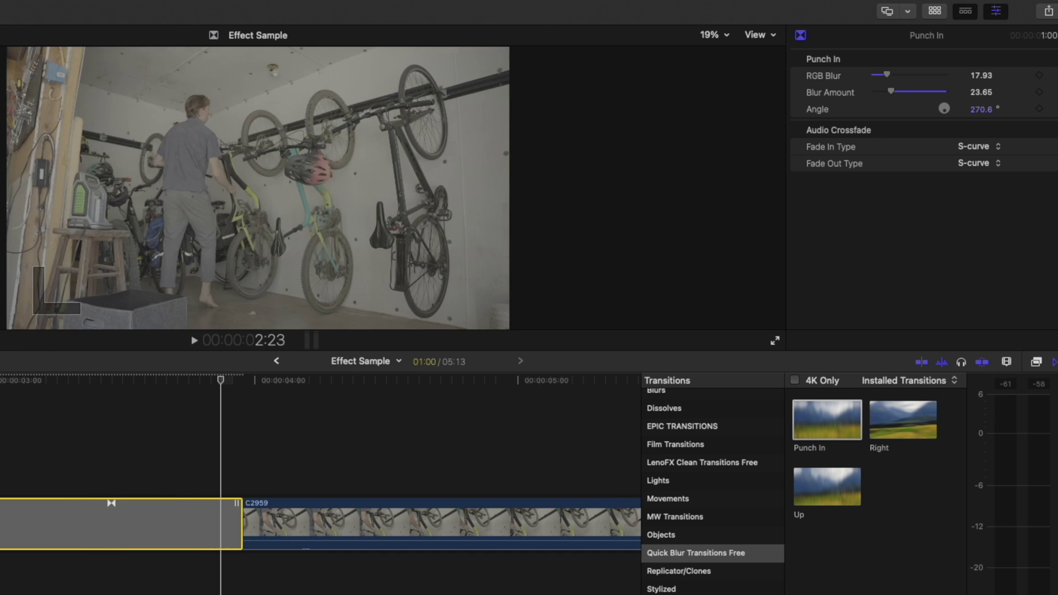
key("/")
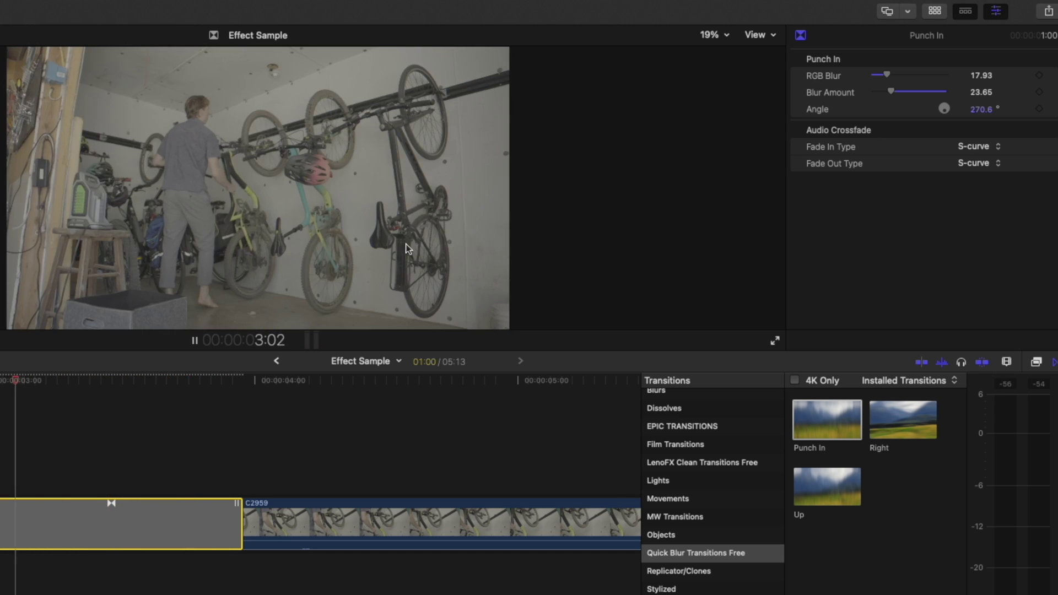
key("space")
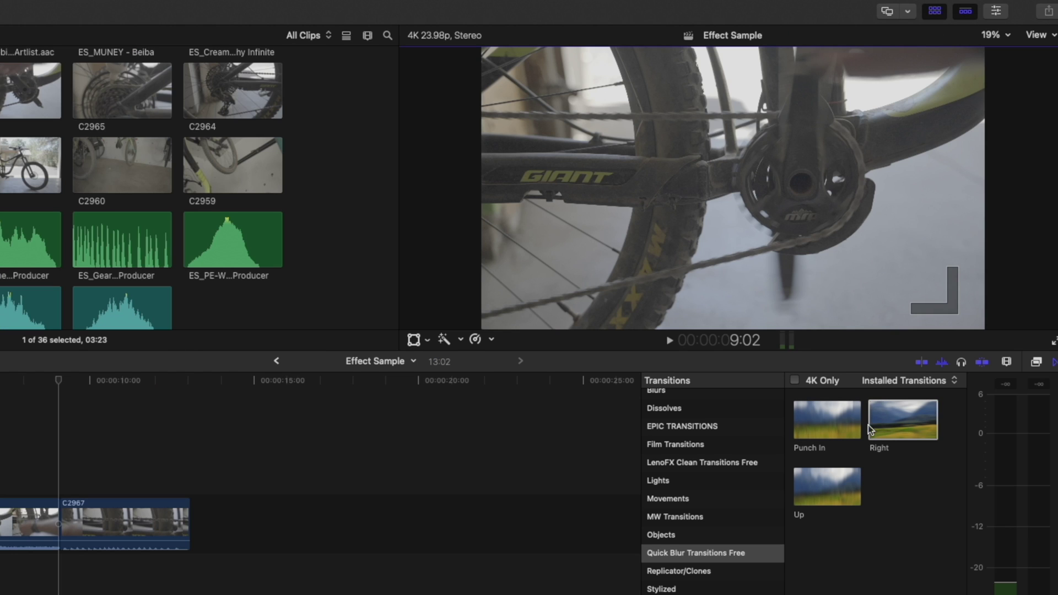
Place the Right transition at the cut before C2967, preview it, and show its Inspector settings.
left_click_drag(900, 422, 52, 526)
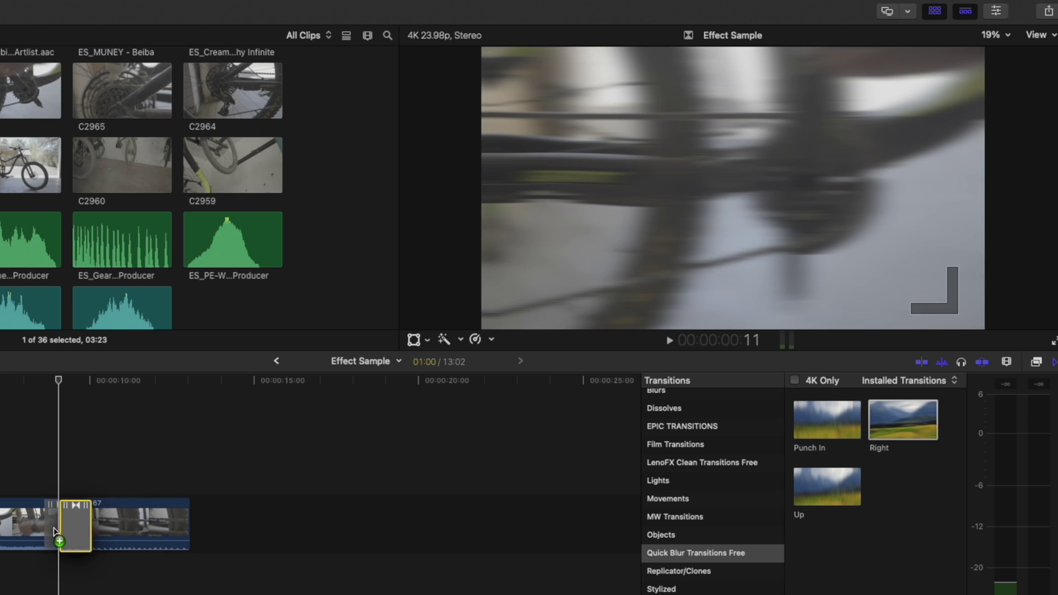
key("slash")
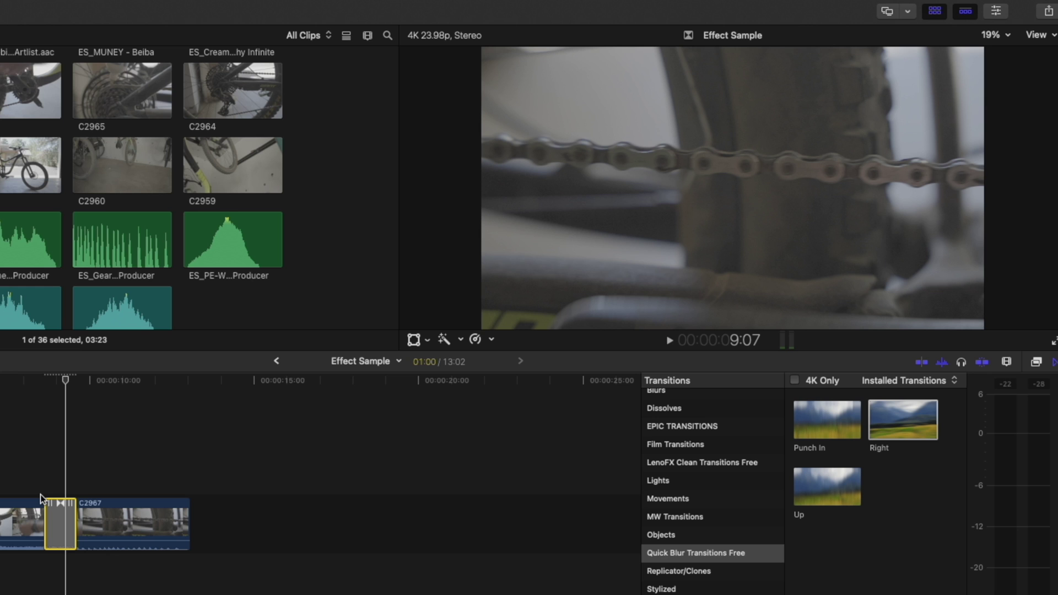
left_click(826, 493)
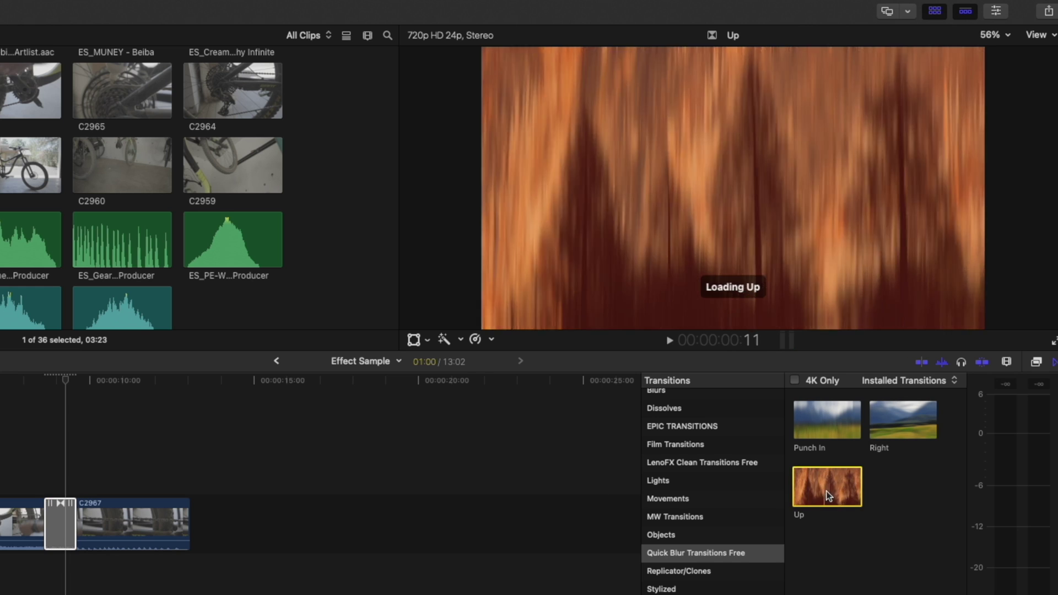
left_click_drag(847, 495, 51, 489)
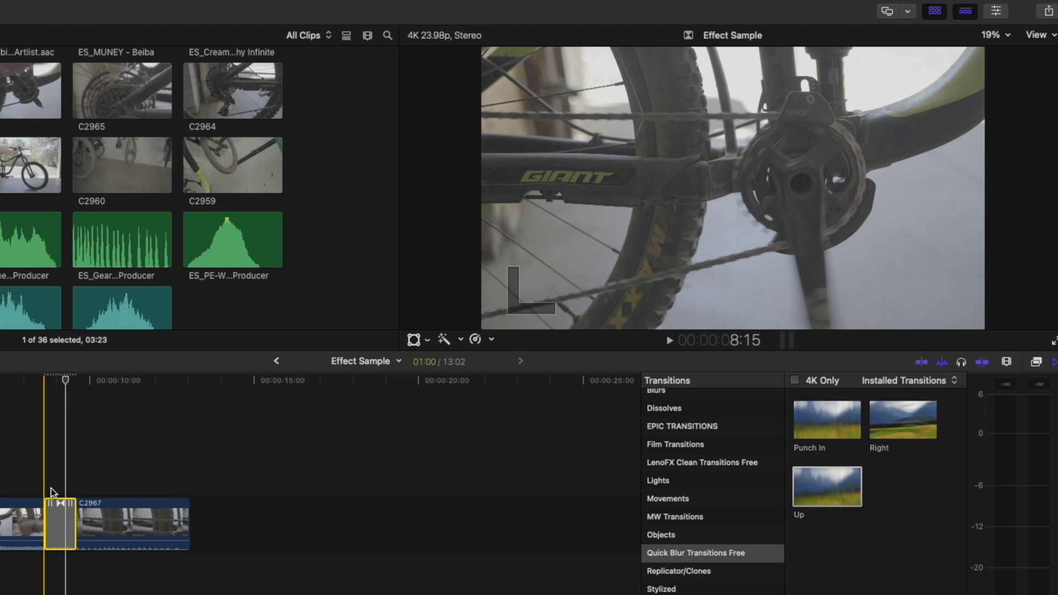
key("space")
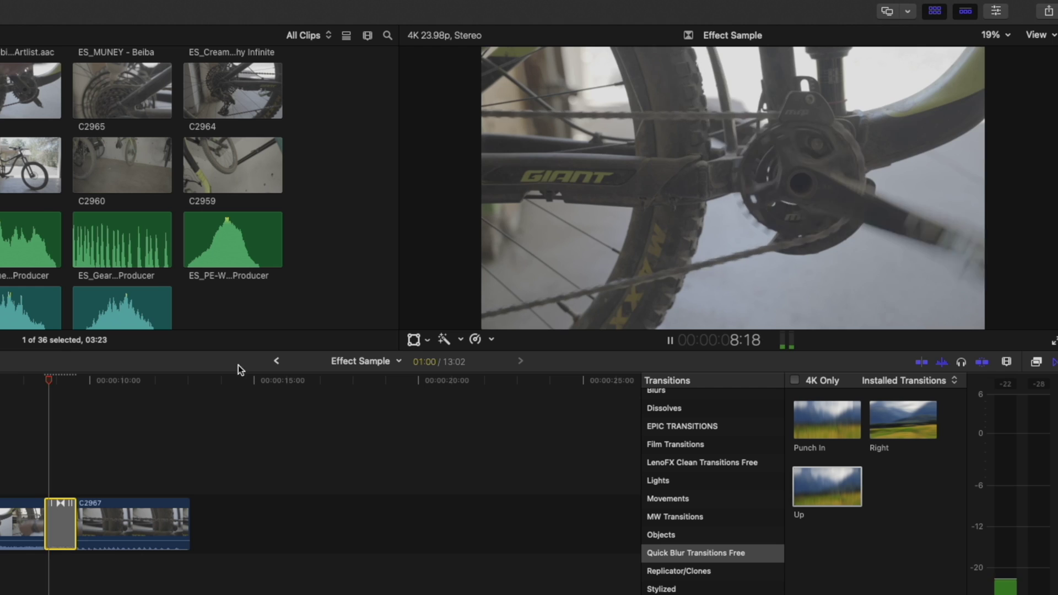
left_click(935, 17)
left_click(999, 12)
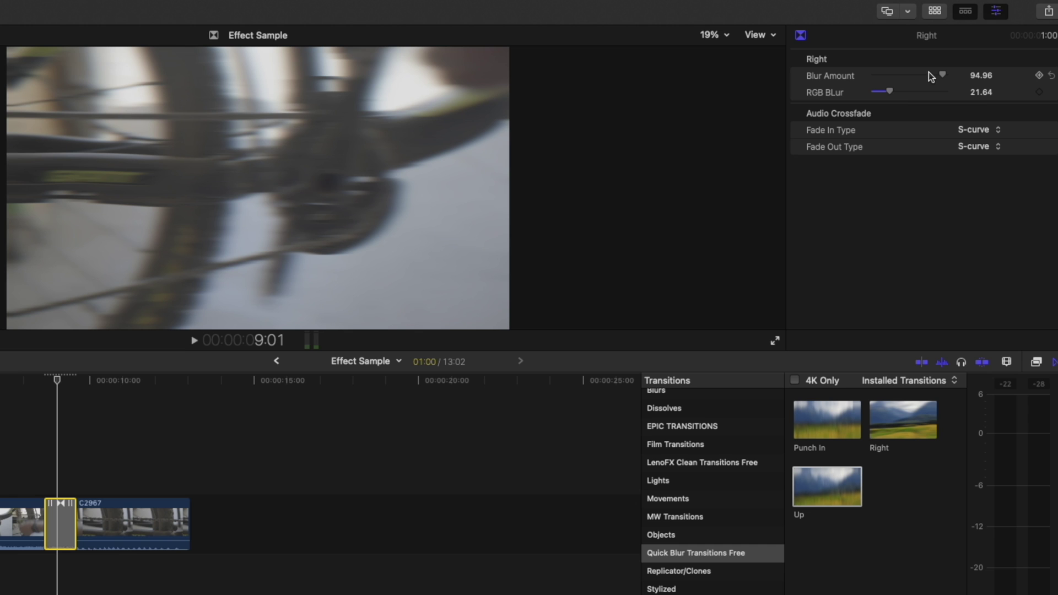
Lower the Right transition's Blur Amount to 34.37 and play it back.
left_click_drag(928, 72, 896, 74)
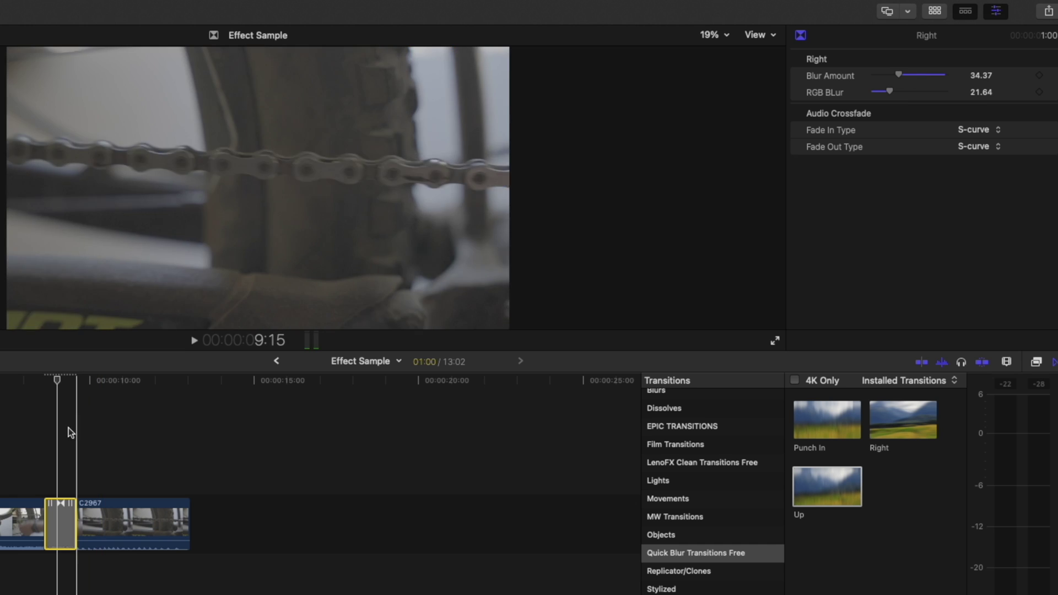
key("space")
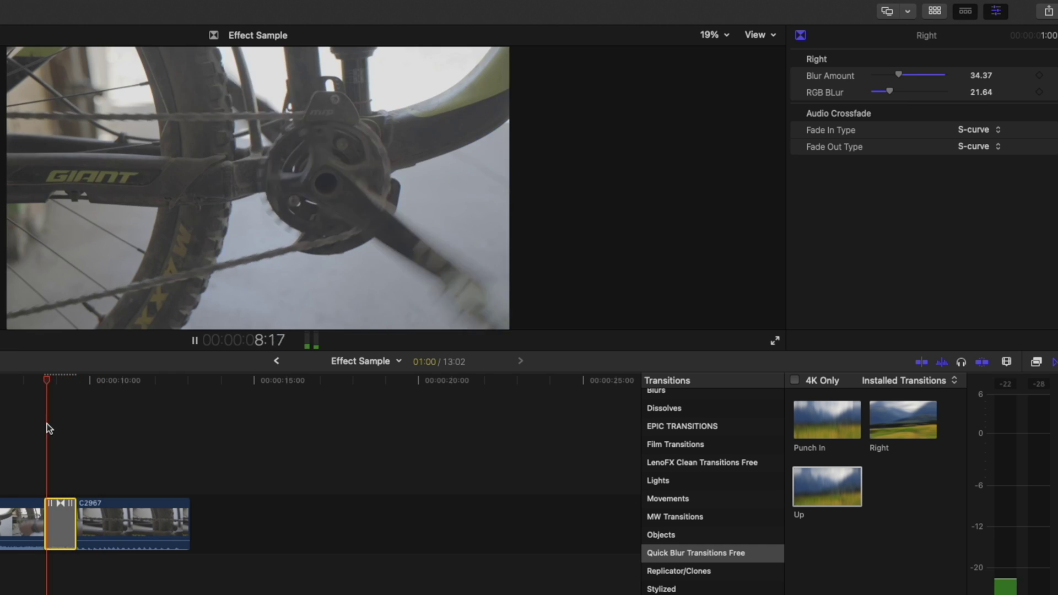
key("space")
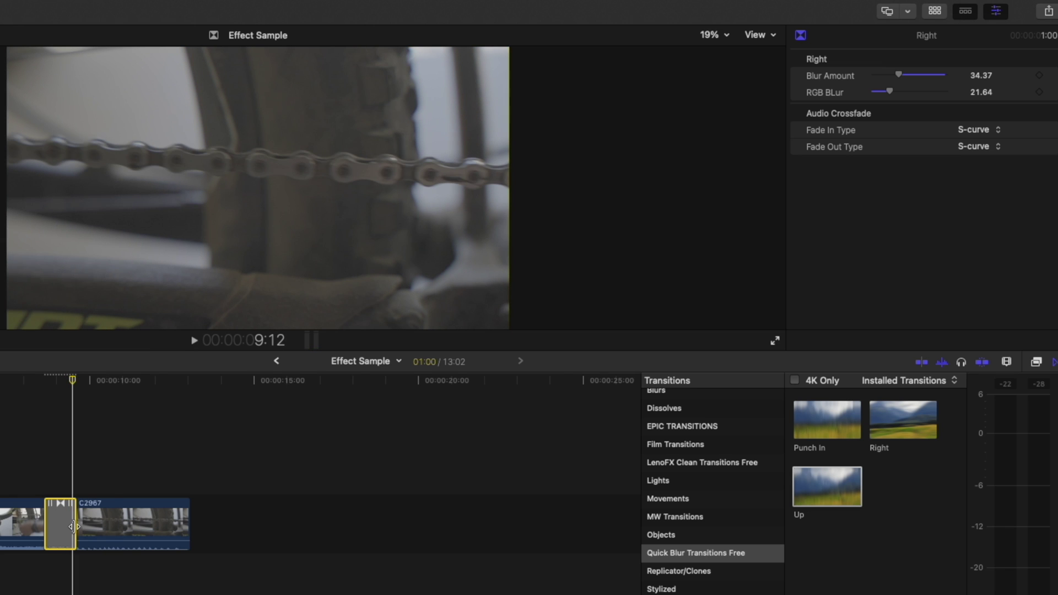
Zoom the timeline, trim the edit, and shorten the Right transition, then replay it.
key("super+equal")
left_click(89, 523)
left_click_drag(89, 523, 270, 524)
key("space")
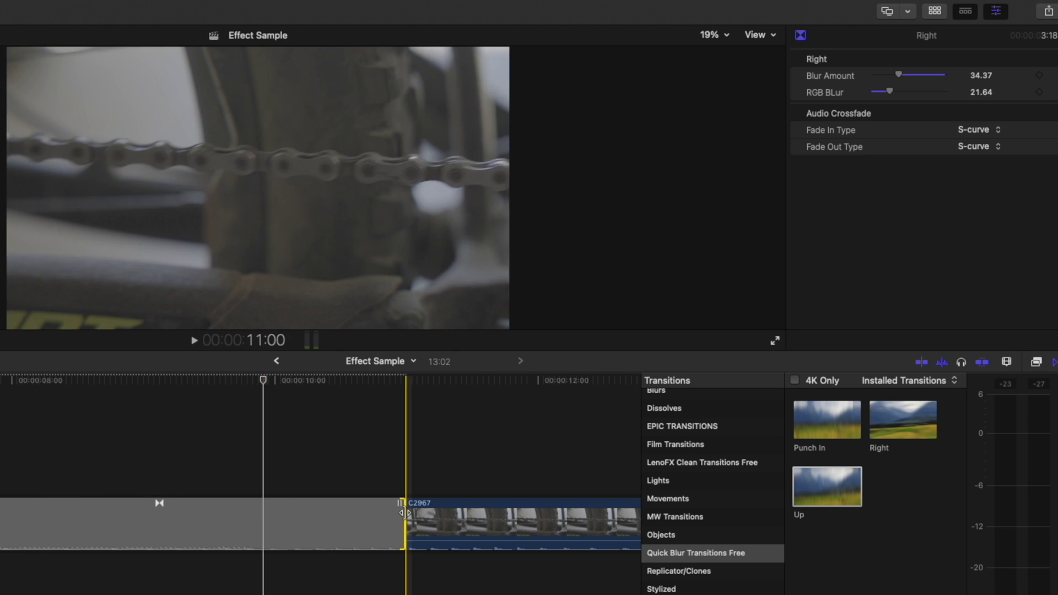
left_click_drag(392, 511, 130, 511)
key("space")
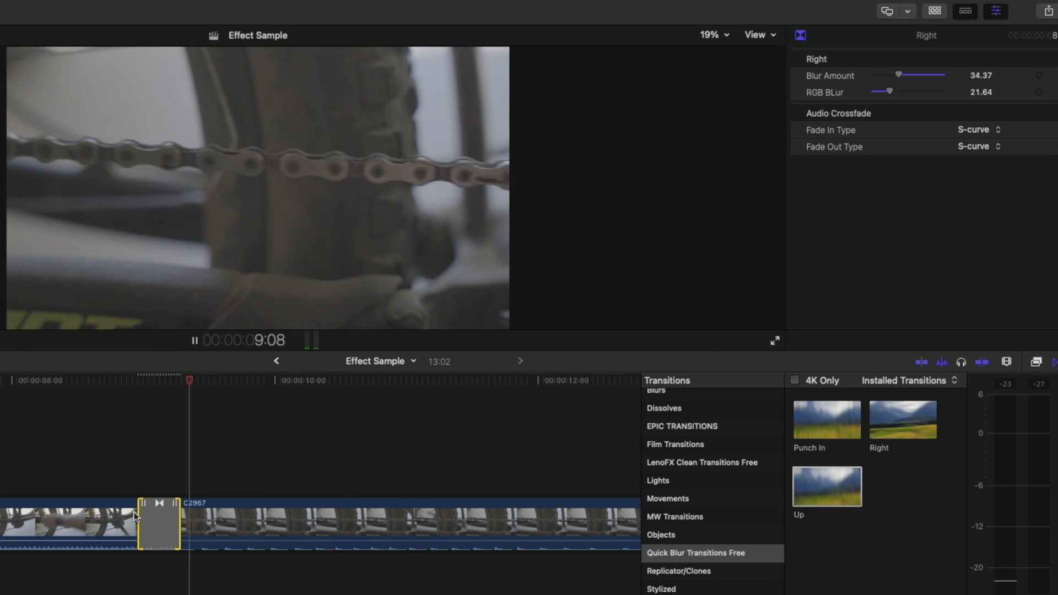
key("space")
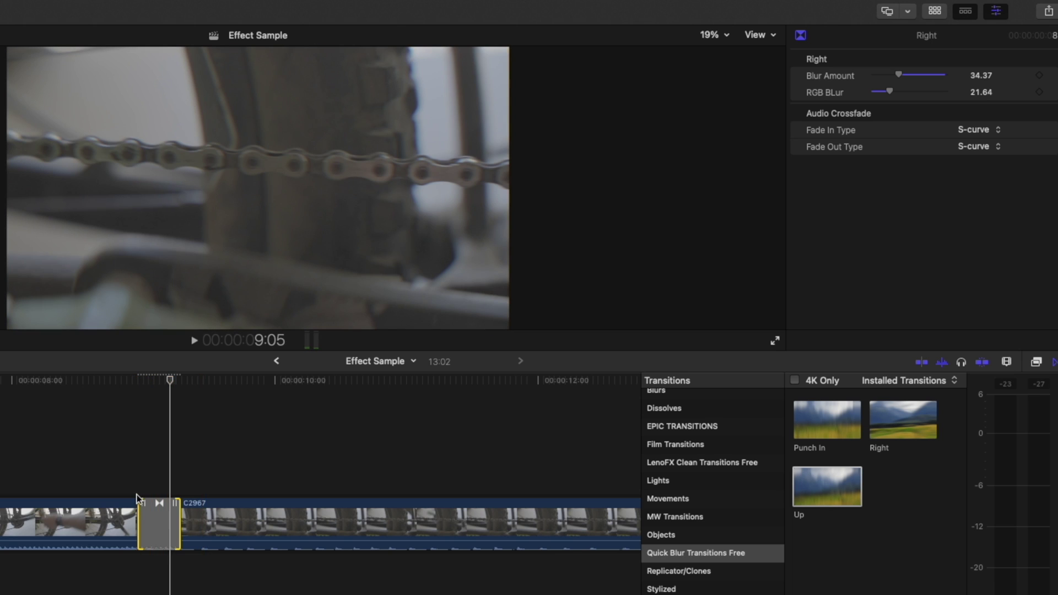
scroll(137, 494, "right", 10)
Restore the clip browser and place the Up transition between C2965 and C2968, previewing it.
left_click(138, 498)
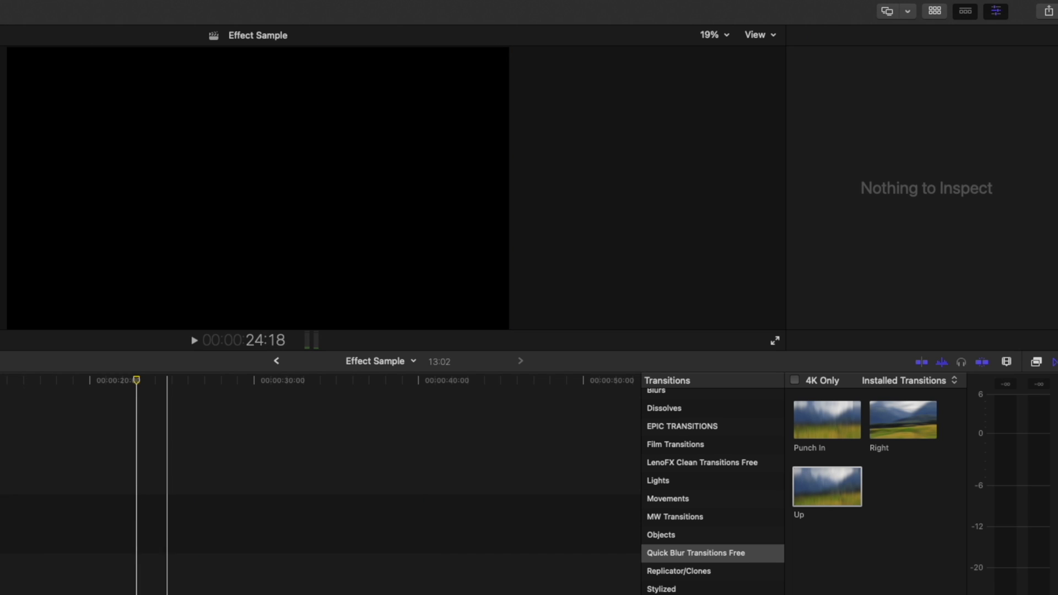
left_click(935, 12)
left_click(999, 13)
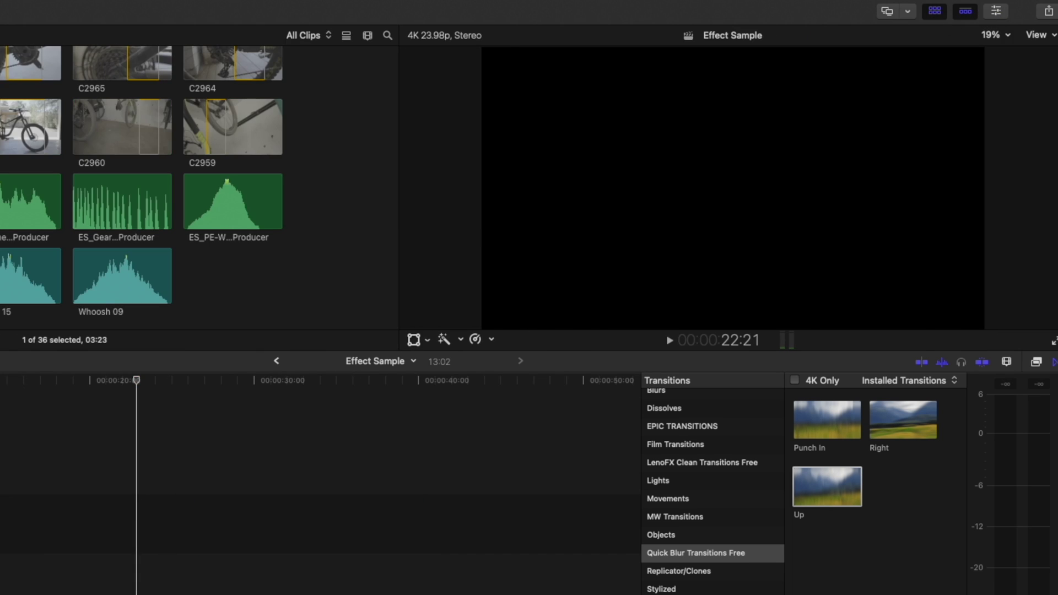
scroll(136, 177, "up", 3)
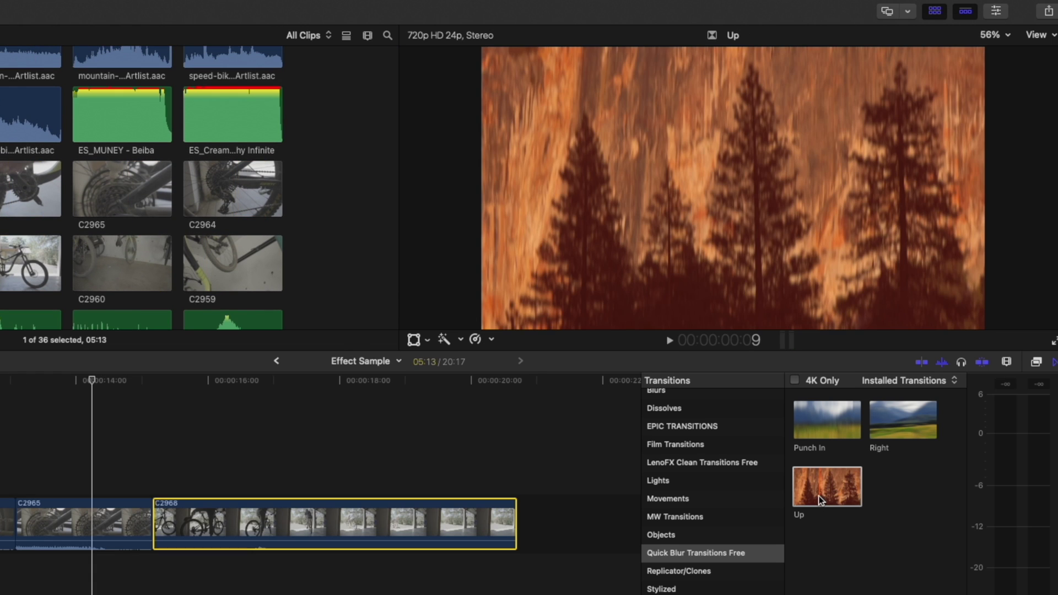
left_click_drag(820, 500, 123, 510)
key("slash")
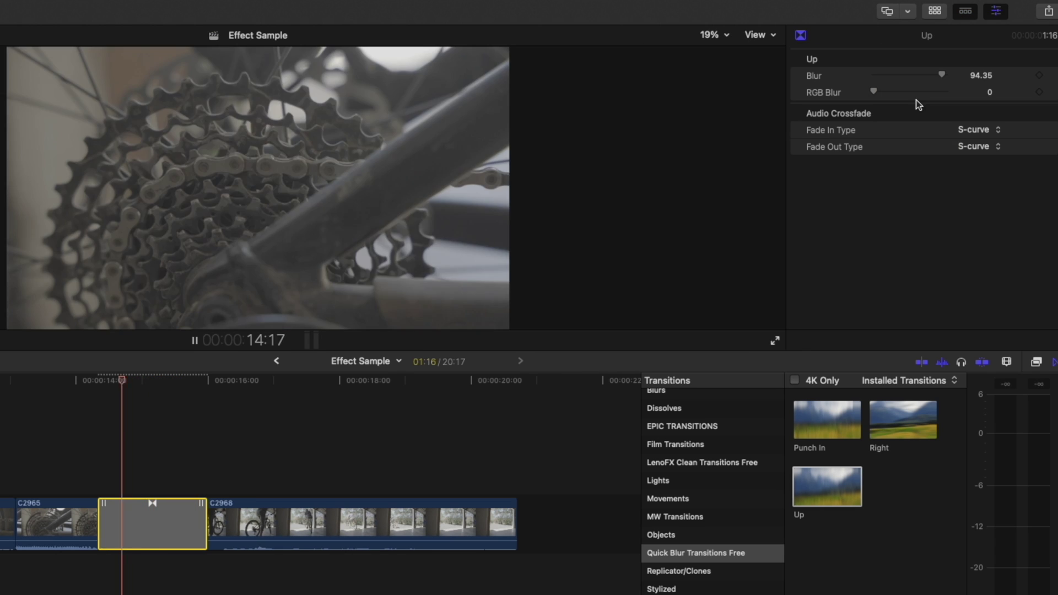
key("space")
Set the Up transition's Blur to 19.67 and RGB Blur to 29.23, checking playback.
left_click_drag(943, 75, 886, 79)
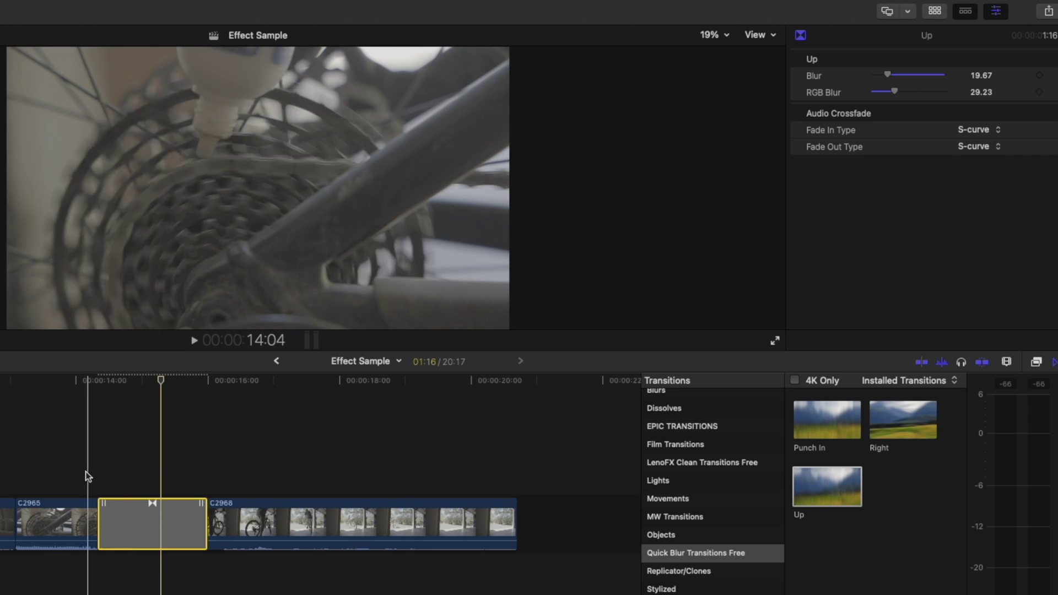
key("space")
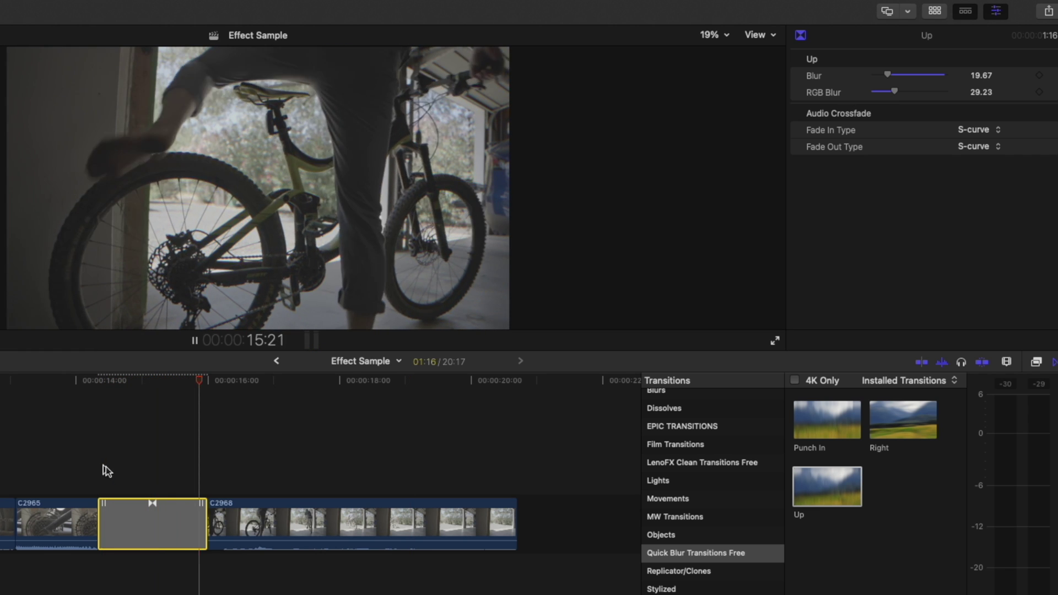
left_click_drag(205, 524, 298, 517)
Delete the Up transition between C2965 and C2968 and select clip C2965.
key("Delete")
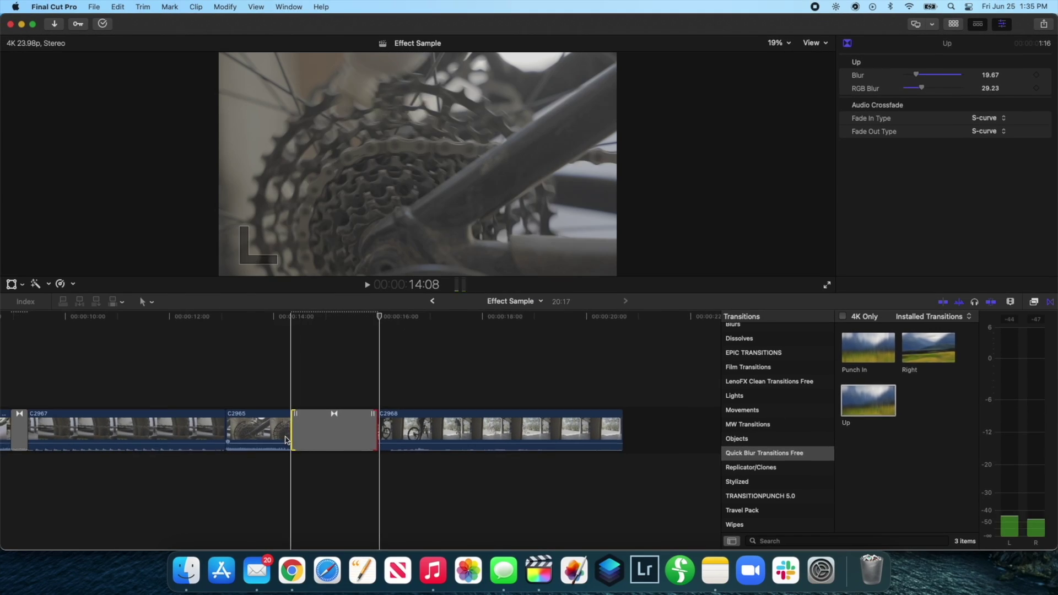
left_click(120, 482)
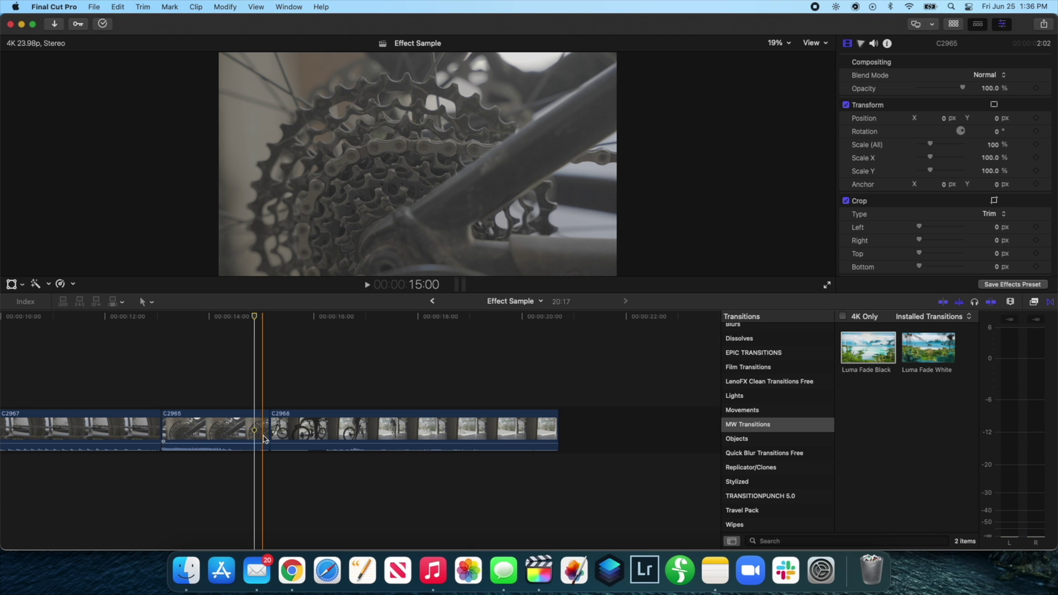